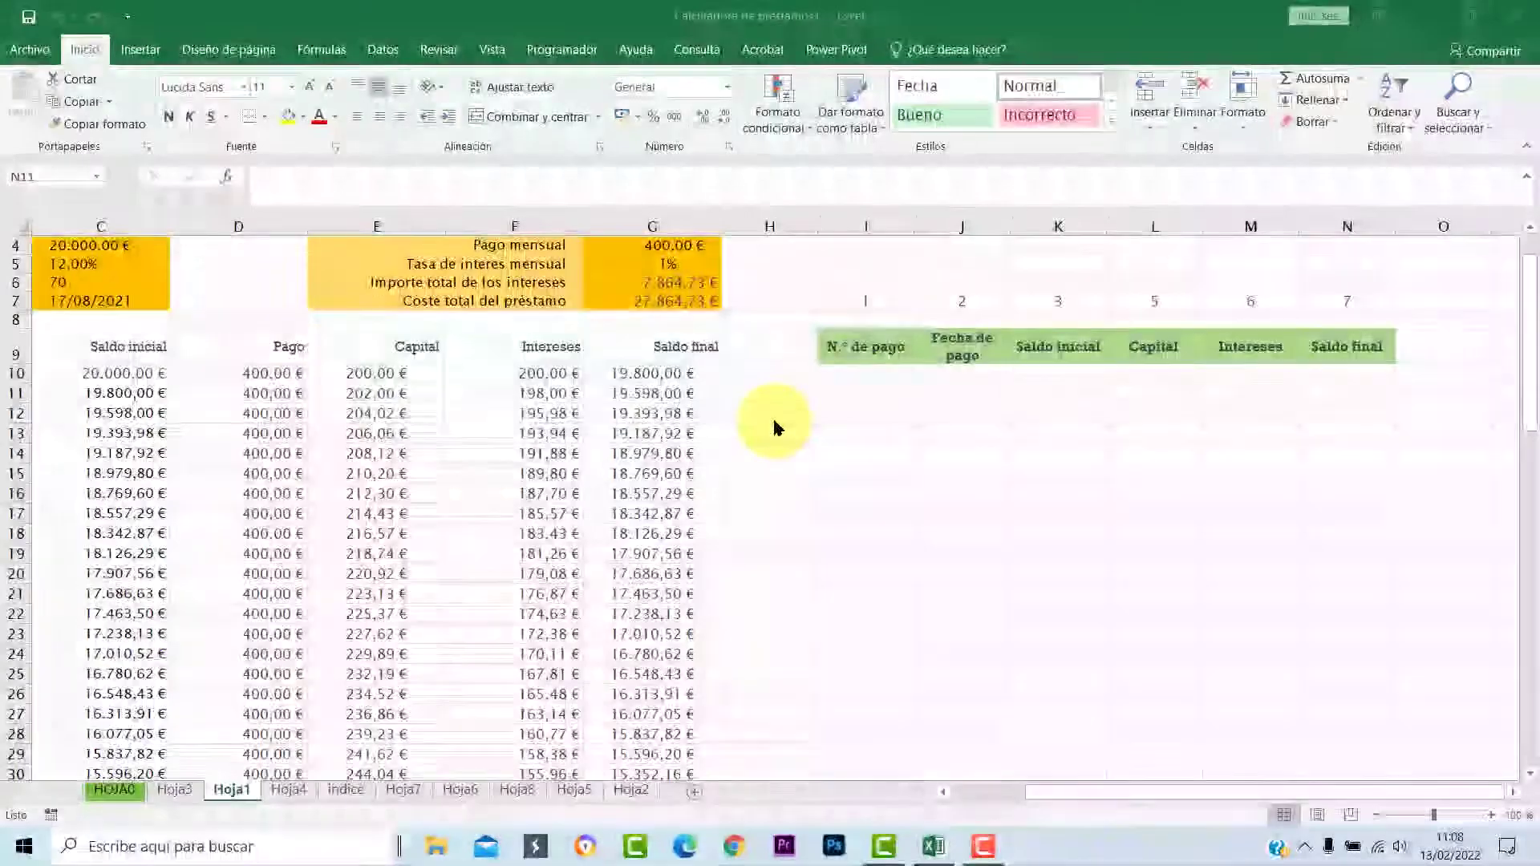
Step: Select C16, pick INDICE from Búsqueda y referencia, then cancel its argument chooser without inserting
scroll(766, 433, up, 1)
scroll(765, 433, up, 1)
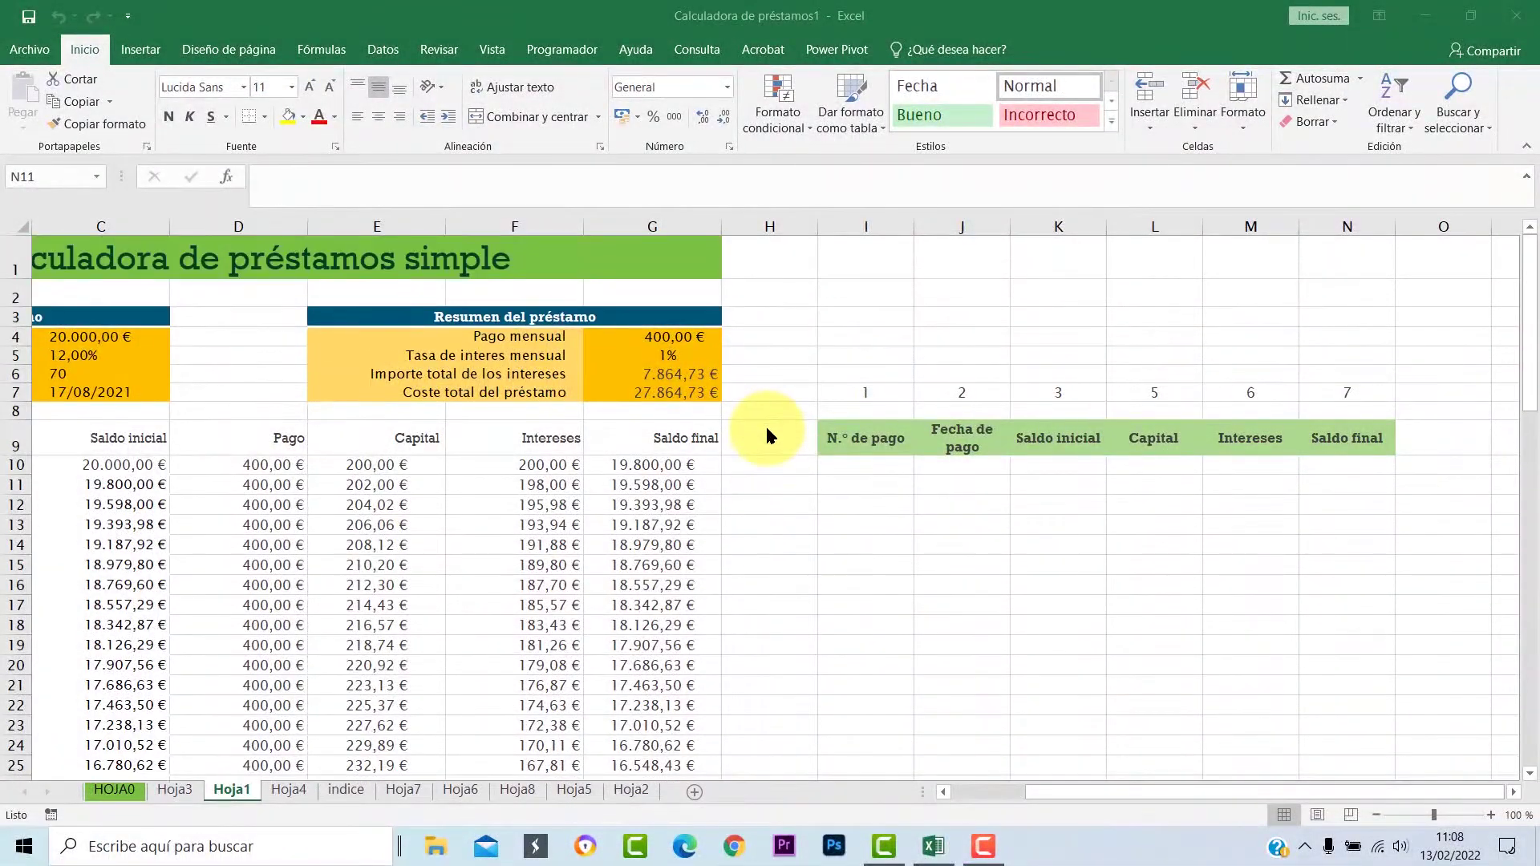
scroll(600, 456, down, 2)
scroll(951, 451, up, 1)
scroll(951, 450, up, 1)
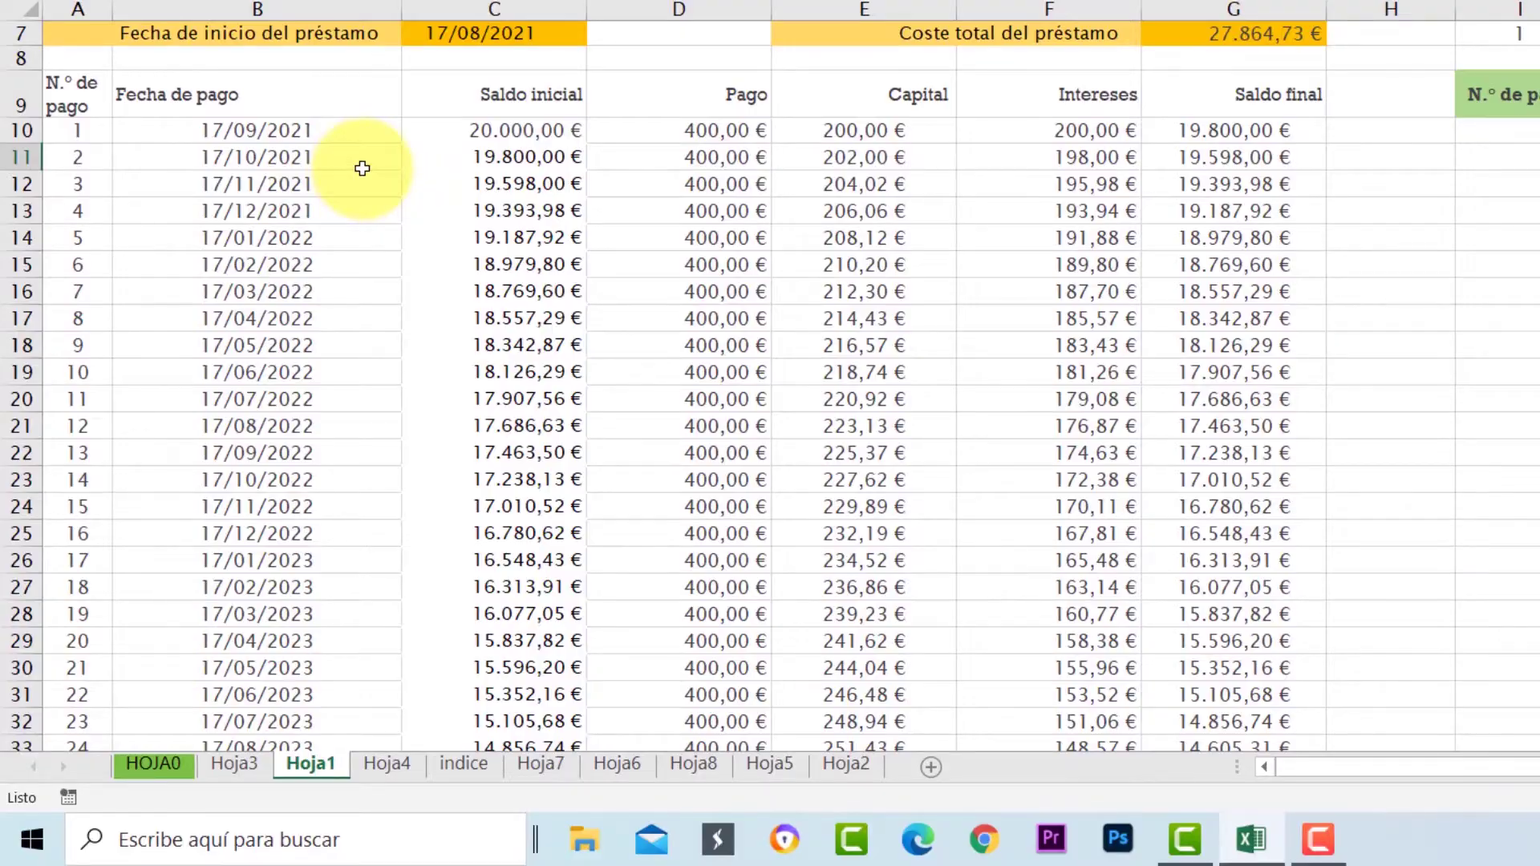
scroll(363, 169, up, 1)
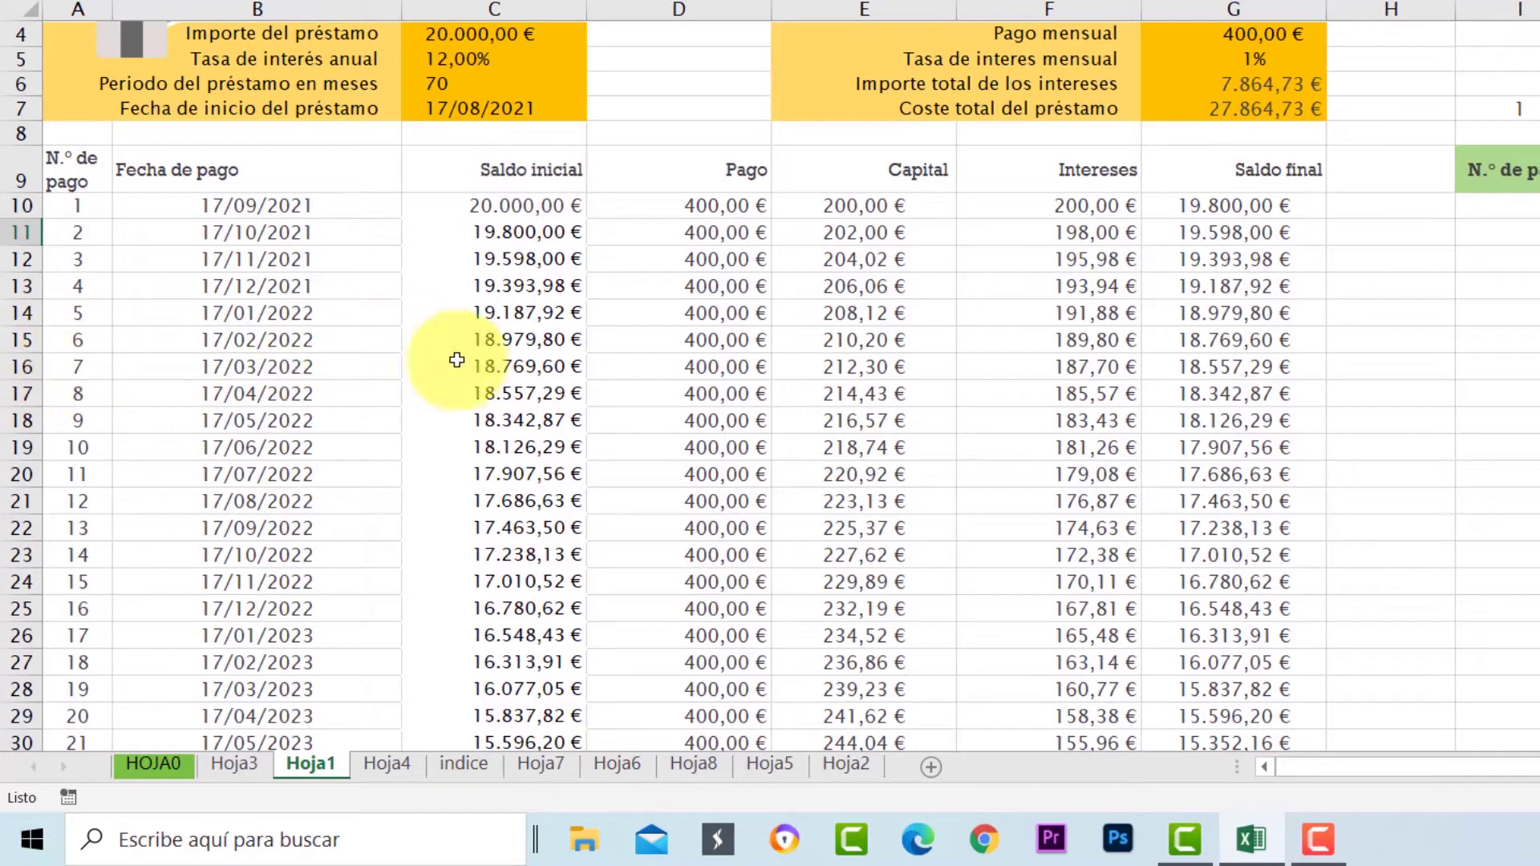
click(514, 369)
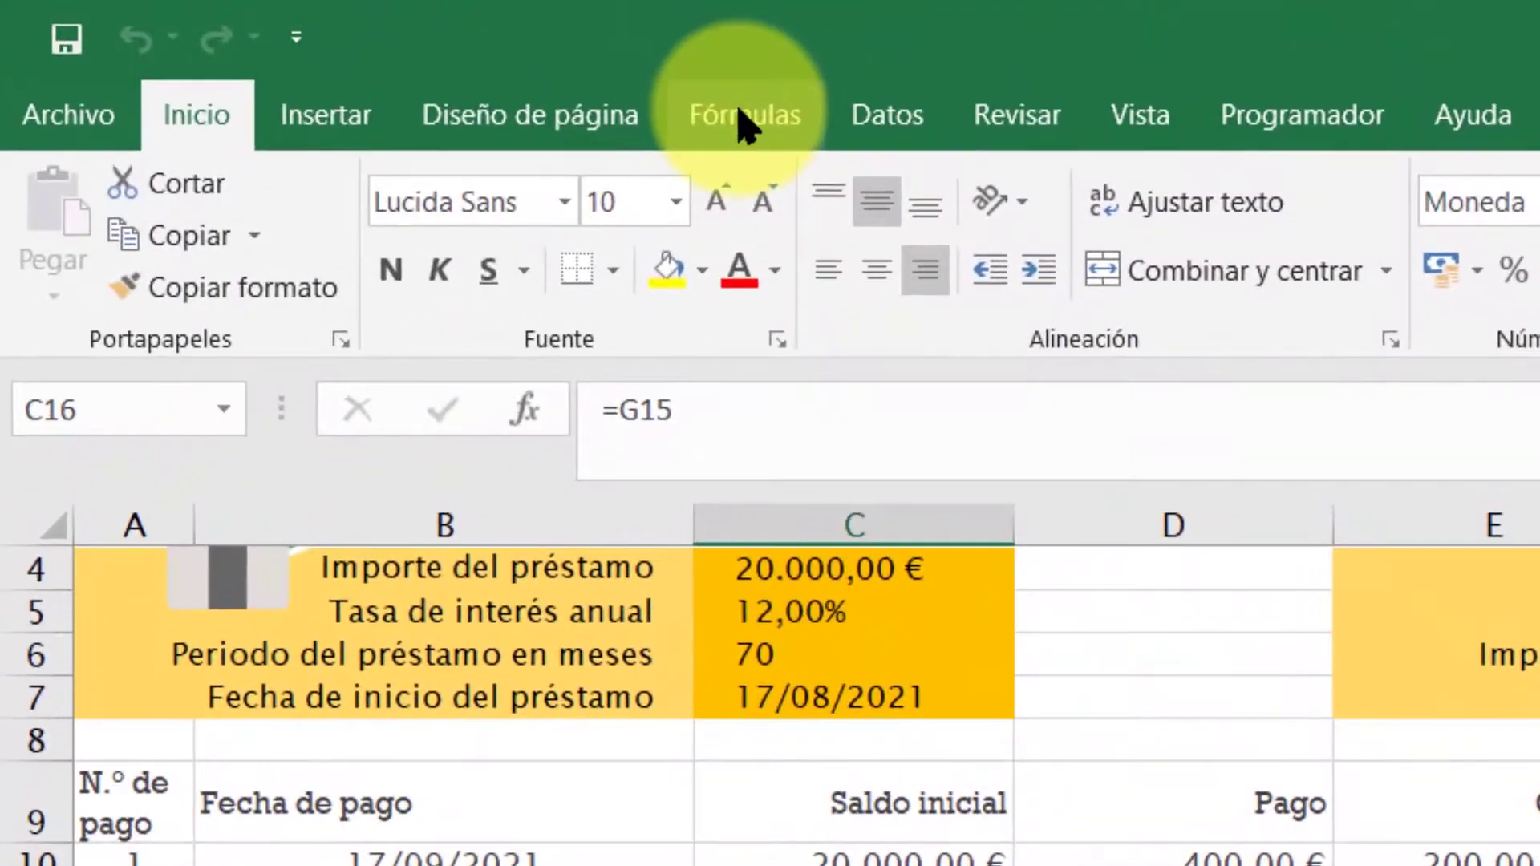
click(747, 120)
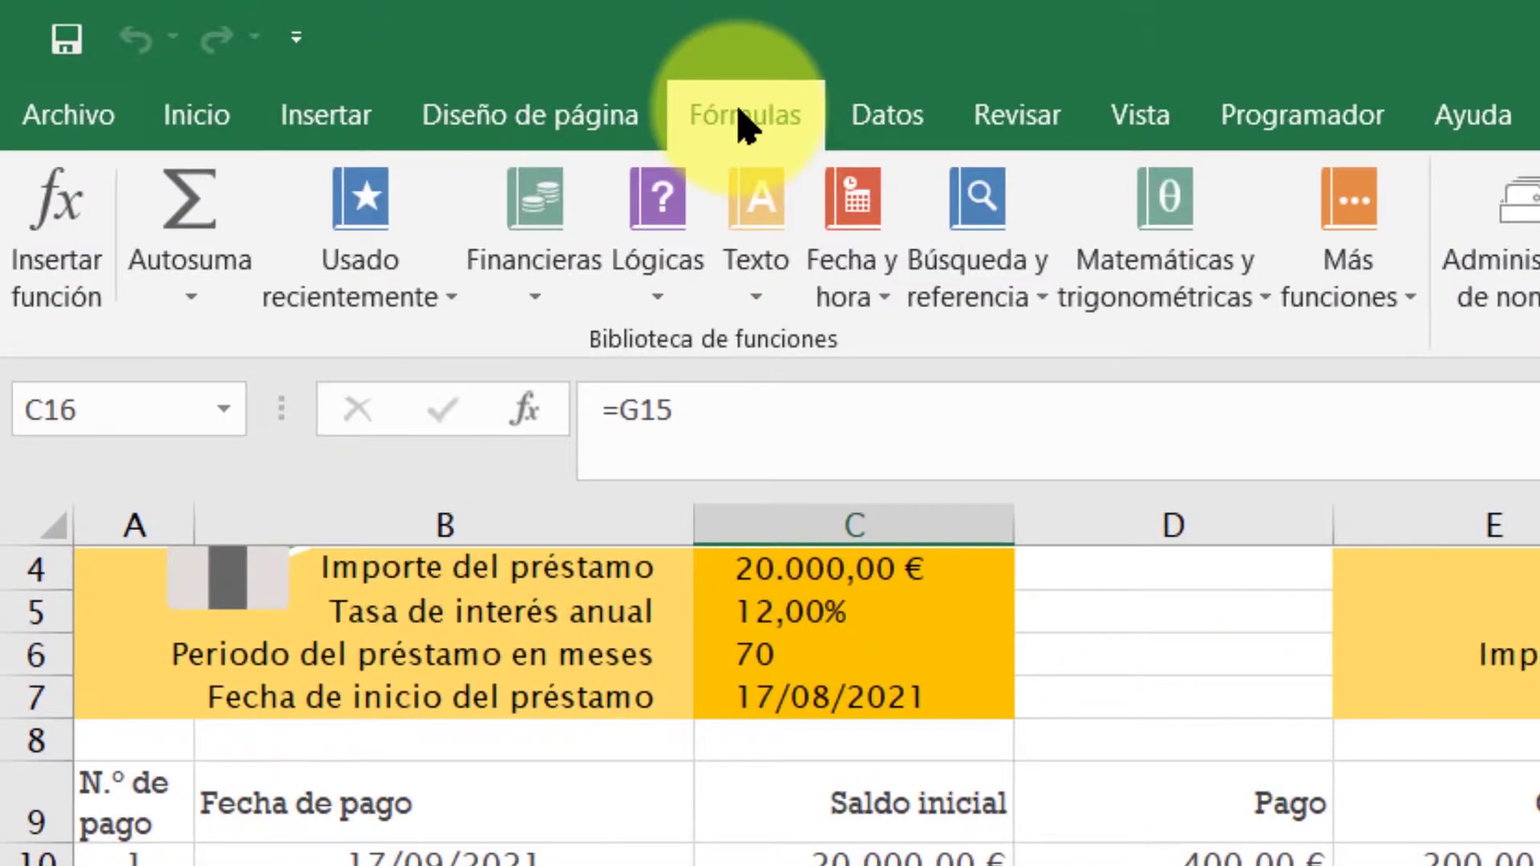
click(1037, 296)
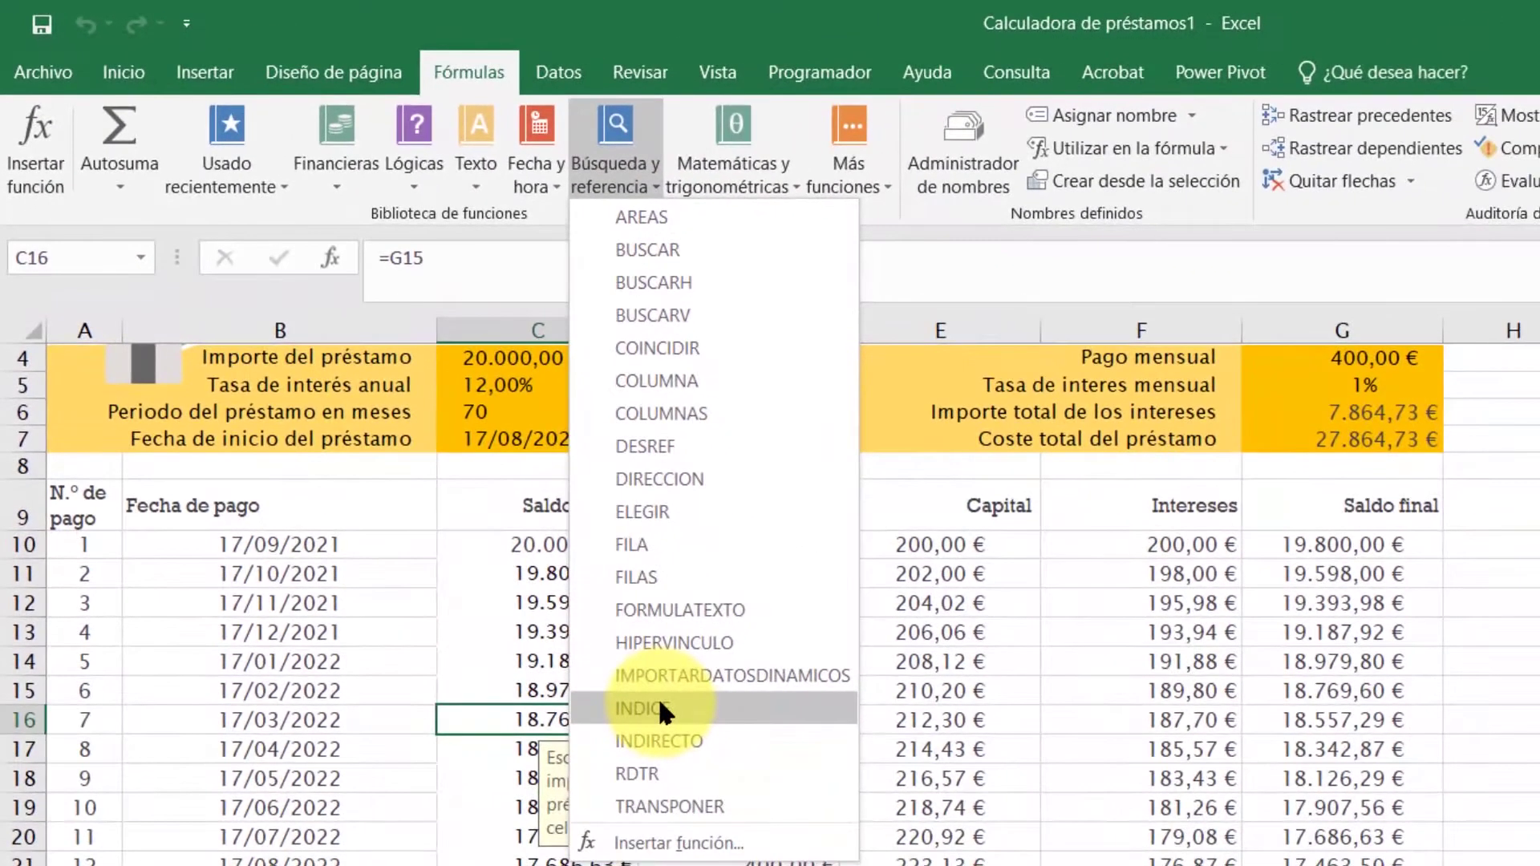
click(660, 710)
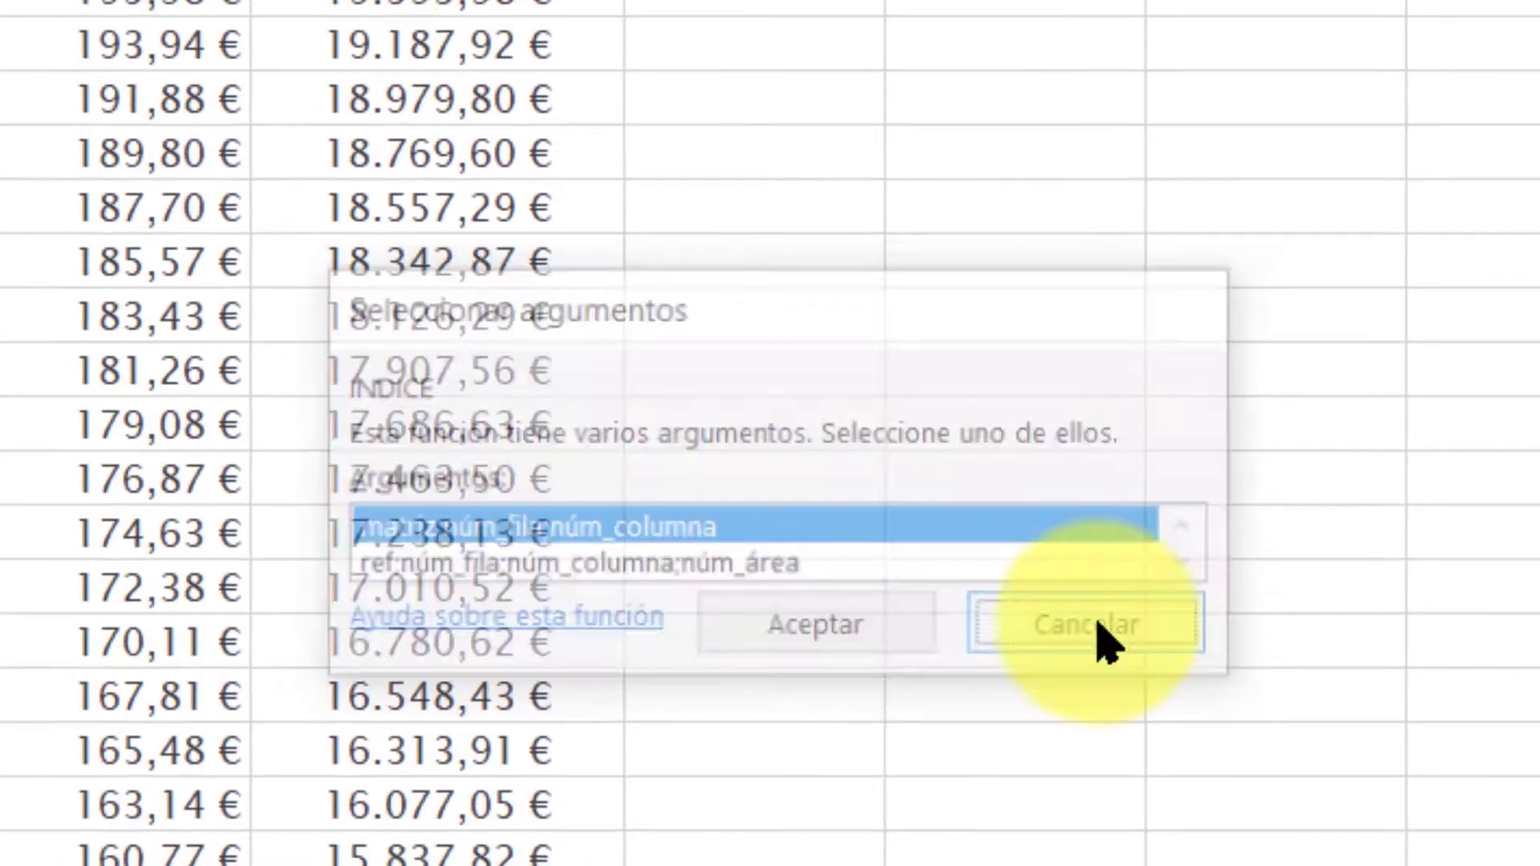
click(1098, 632)
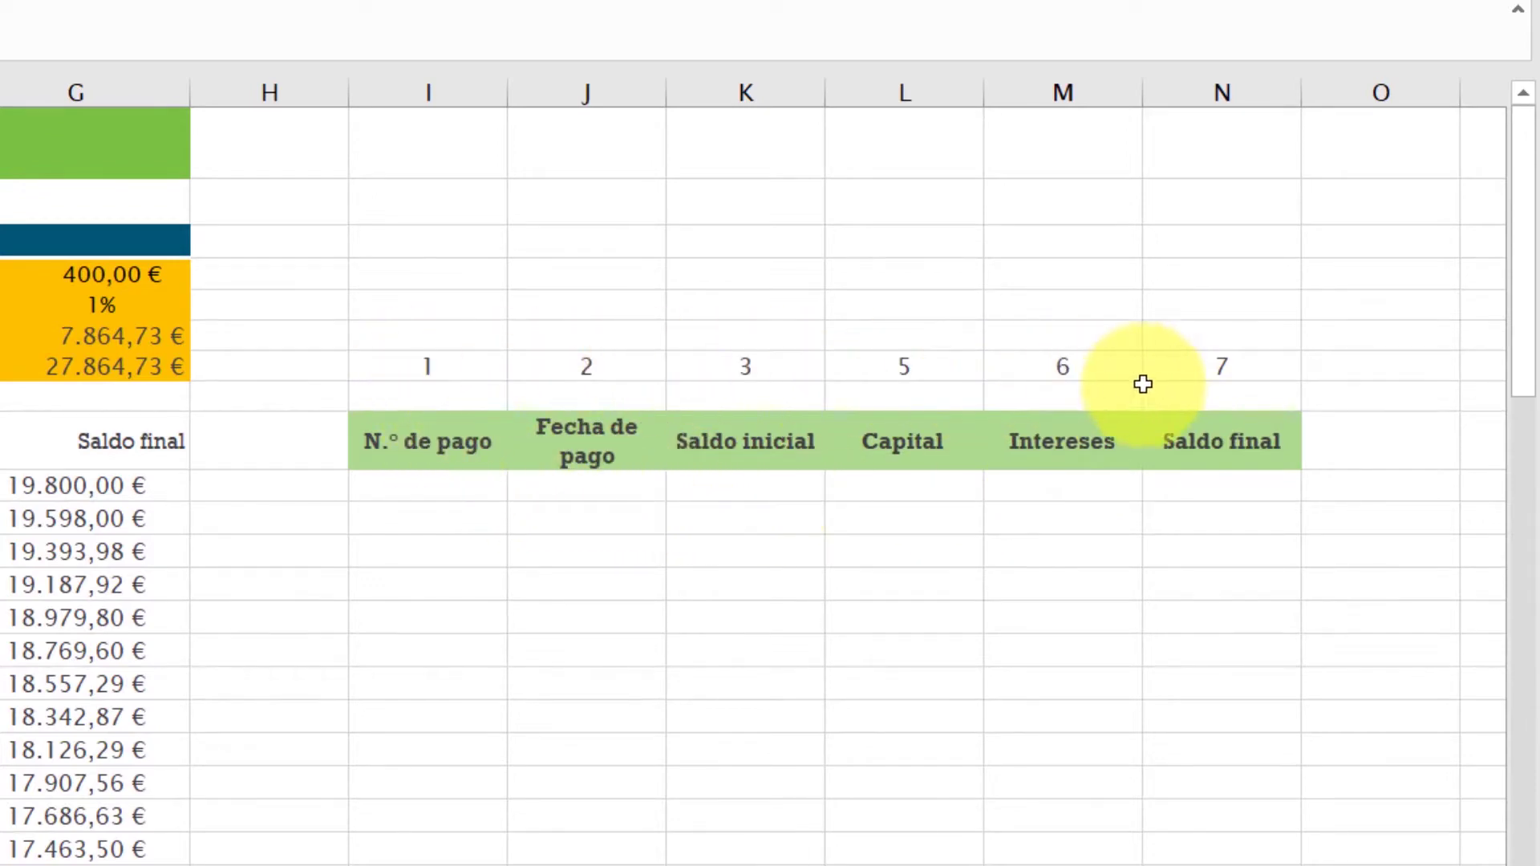
Step: Begin an INDICE formula in the lookup row's Saldo final cell, starting its range at A10
scroll(554, 650, down, 1)
click(1222, 400)
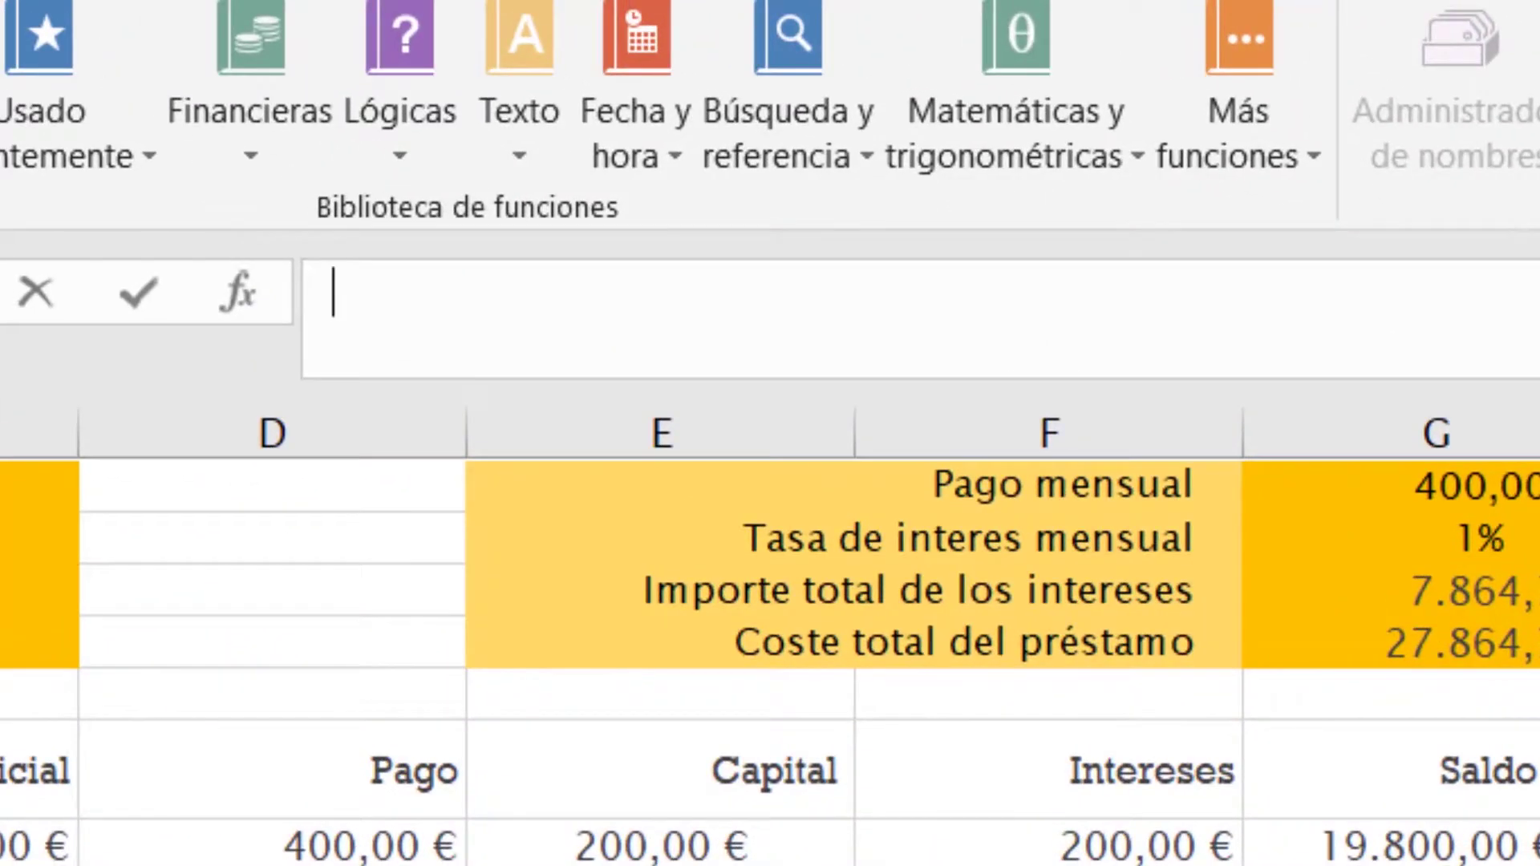
text(=ind)
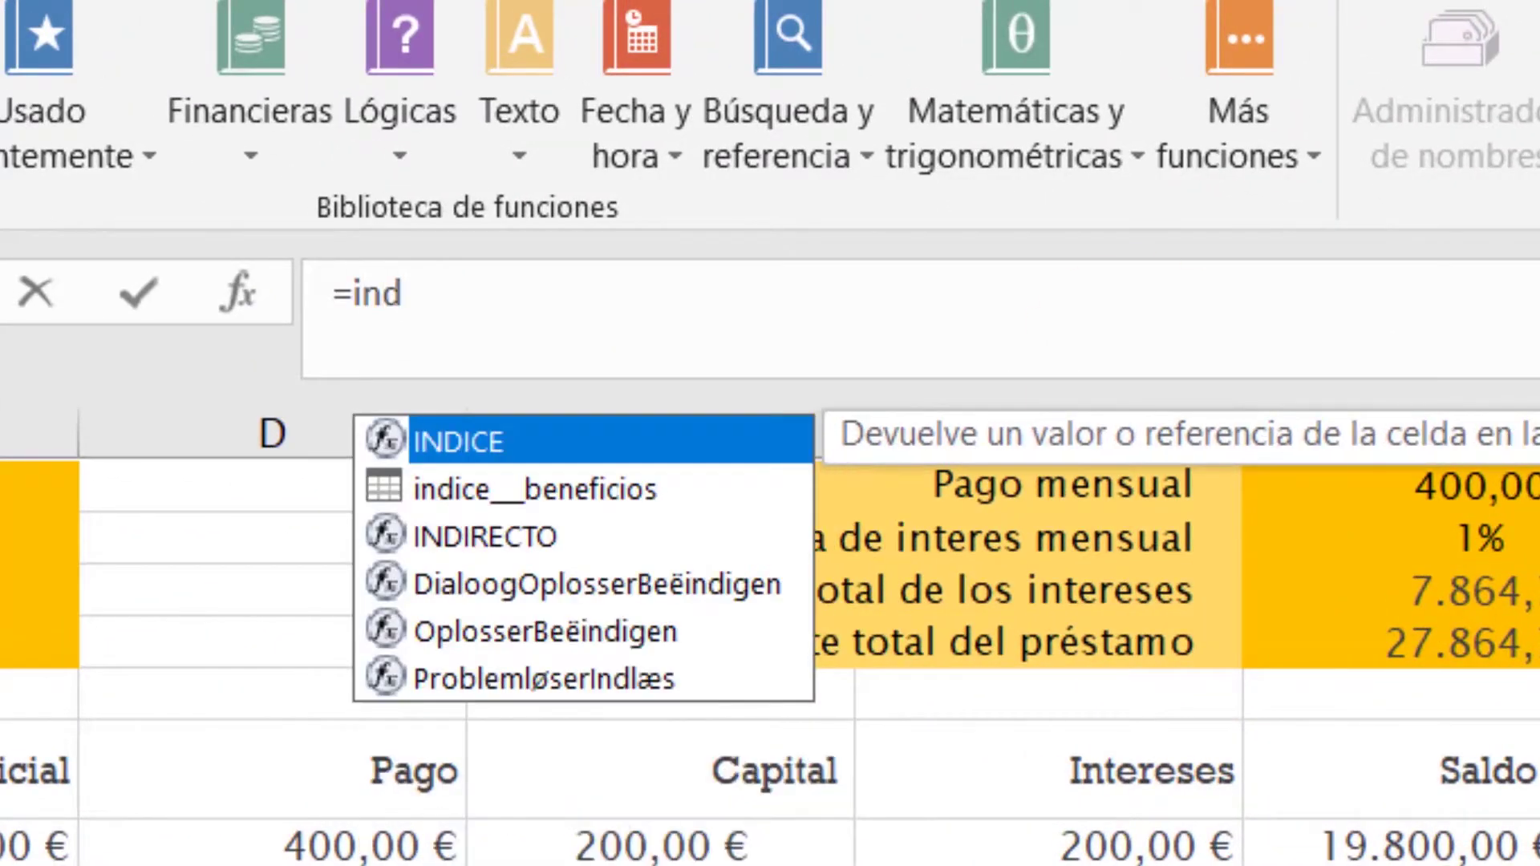
double_click(504, 440)
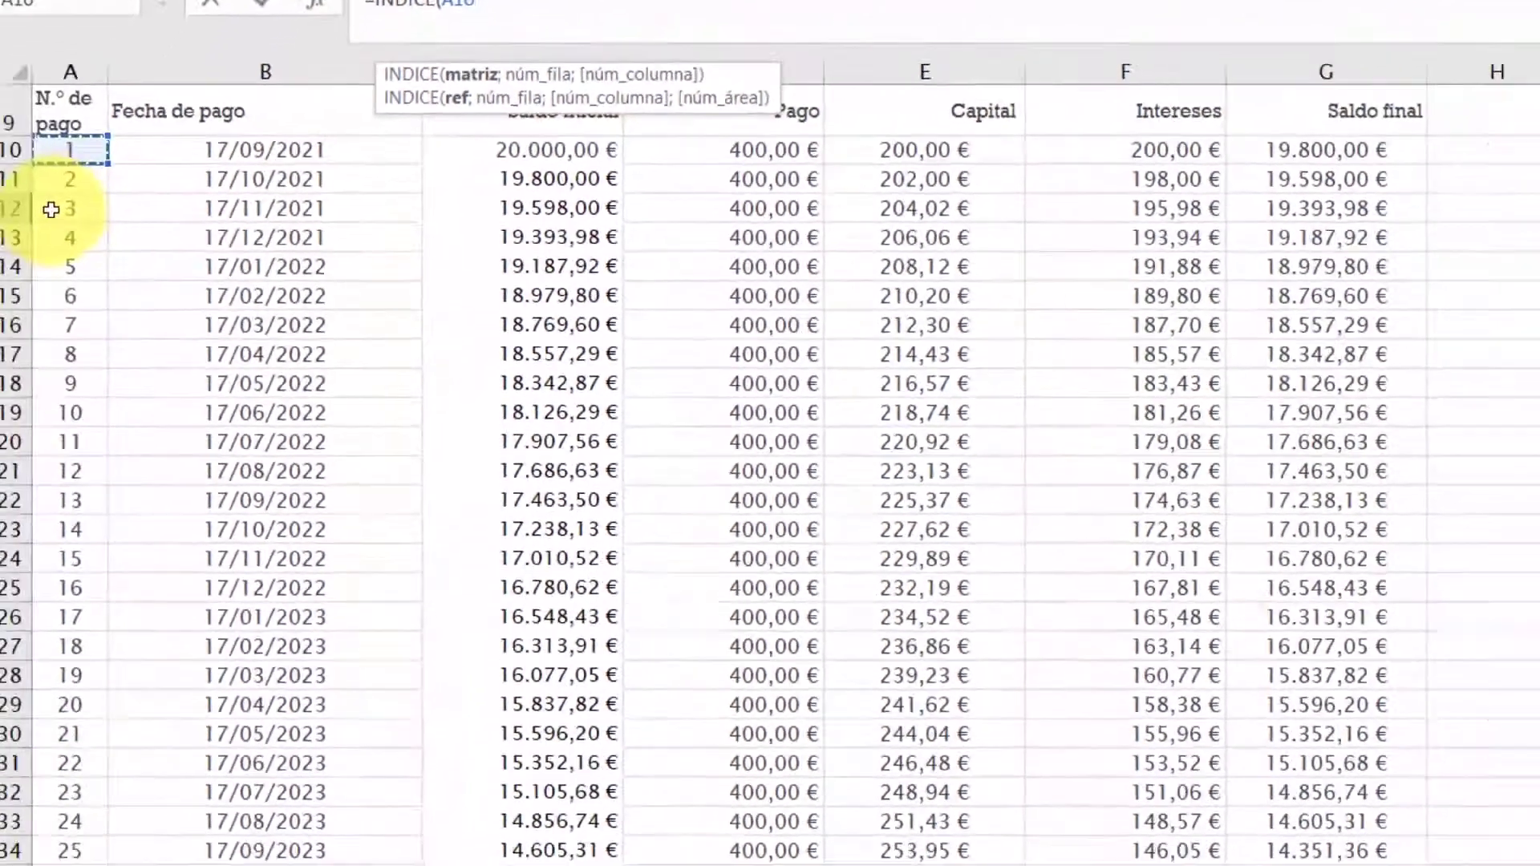
click(79, 144)
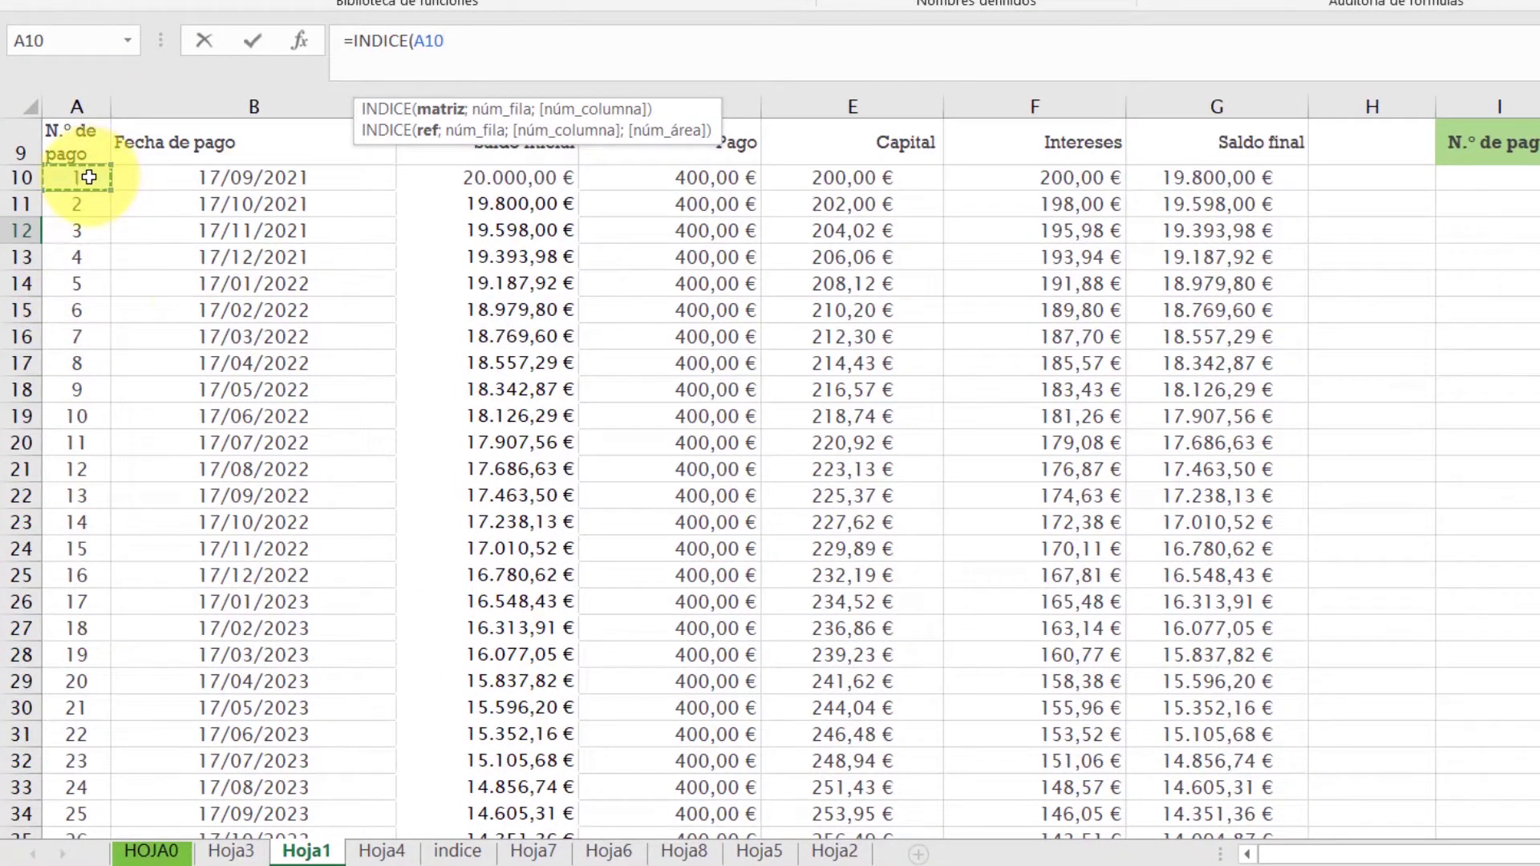
scroll(194, 308, up, 1)
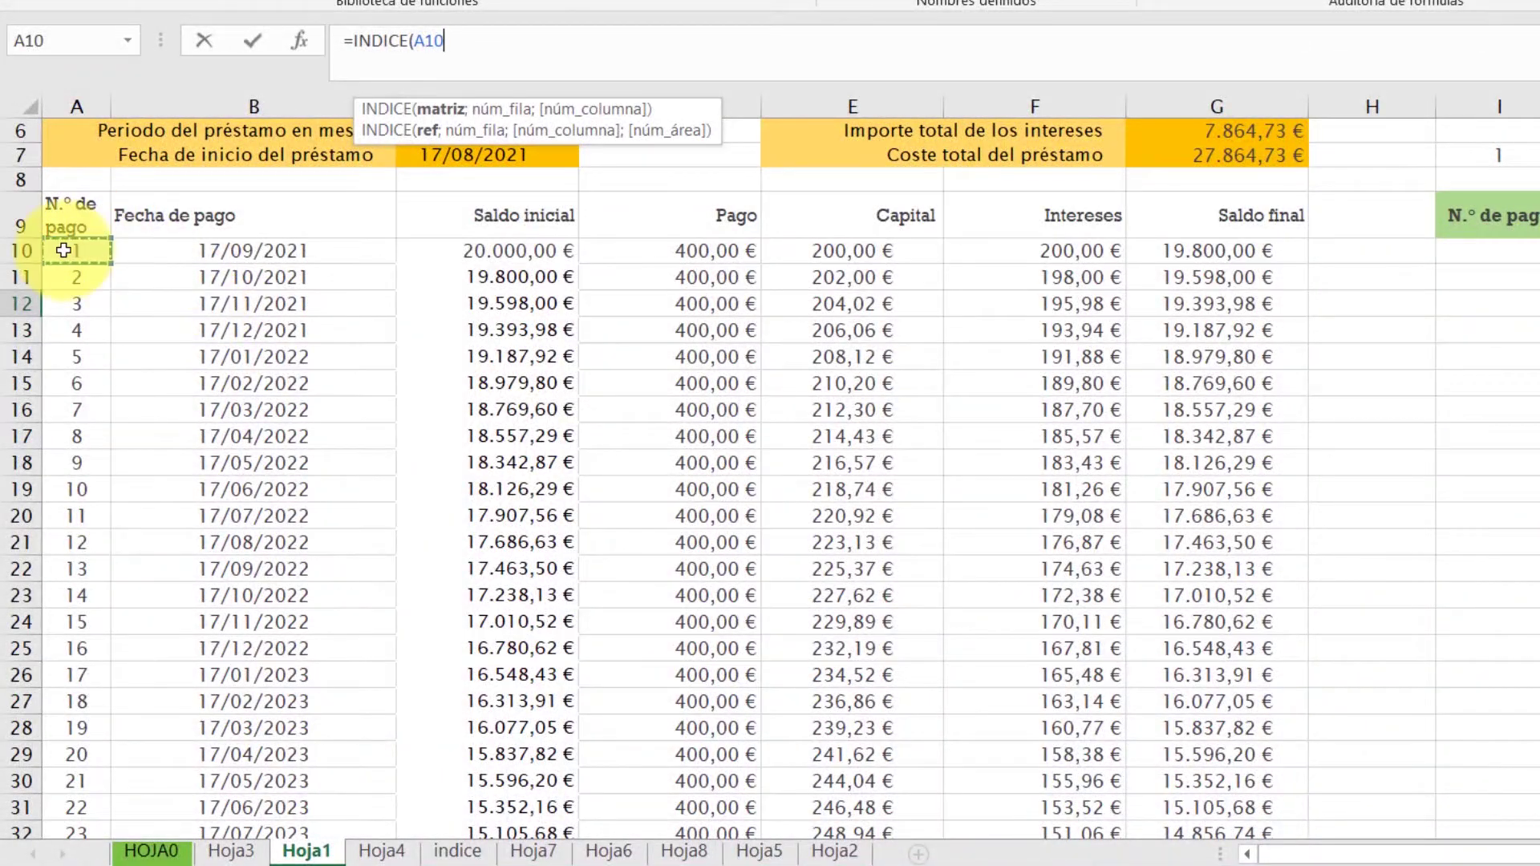
Step: Extend the INDICE range across the payment table to A10:G79 and make it absolute
mouse_move(63, 250)
mouse_down()
mouse_move(1147, 689)
mouse_move(1155, 849)
mouse_up()
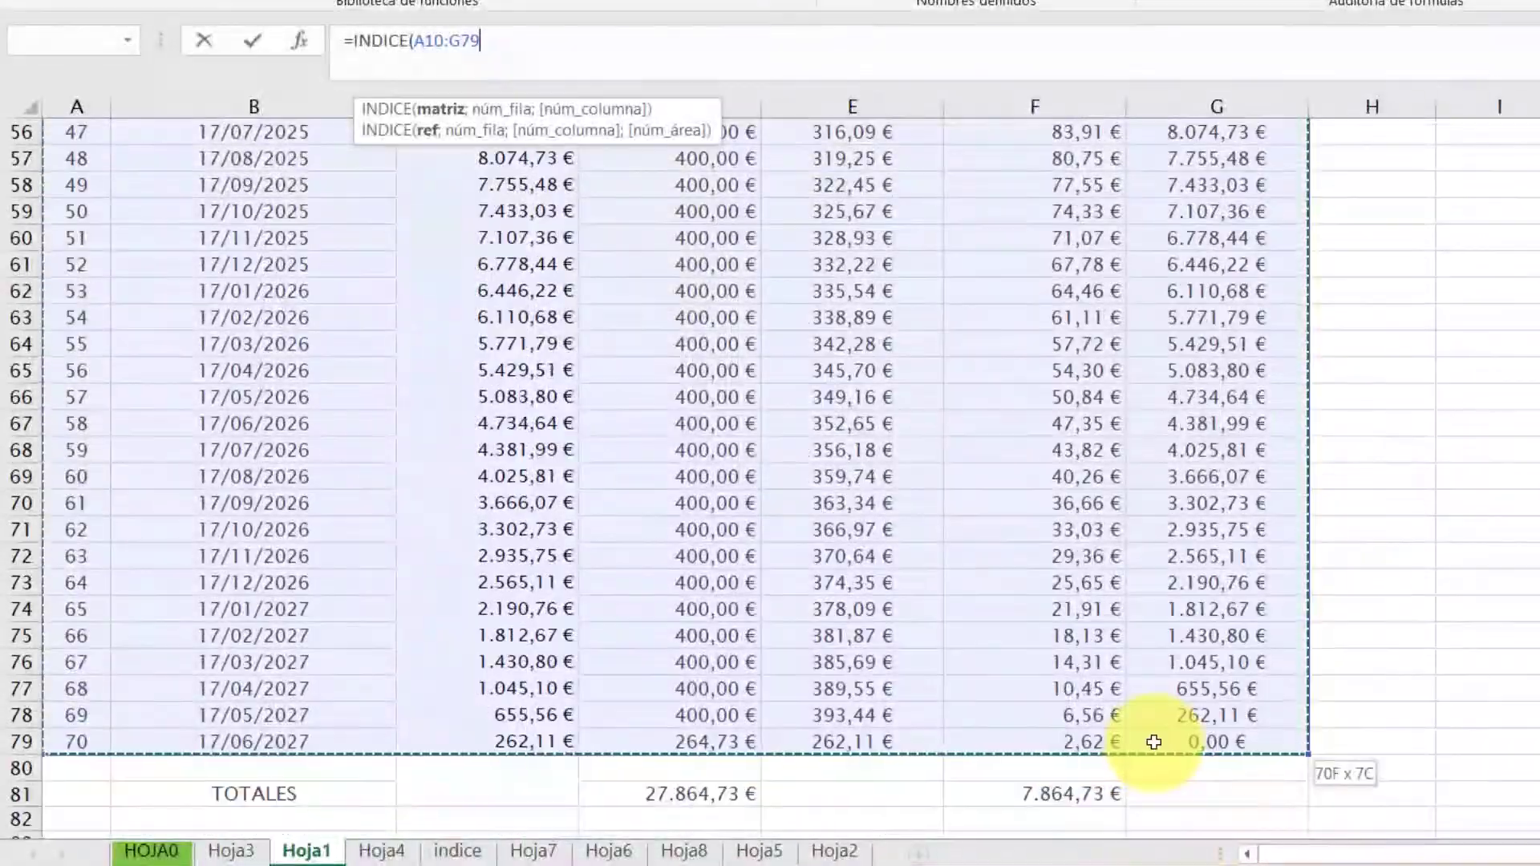
drag(1155, 850, 1234, 631)
scroll(1235, 631, up, 18)
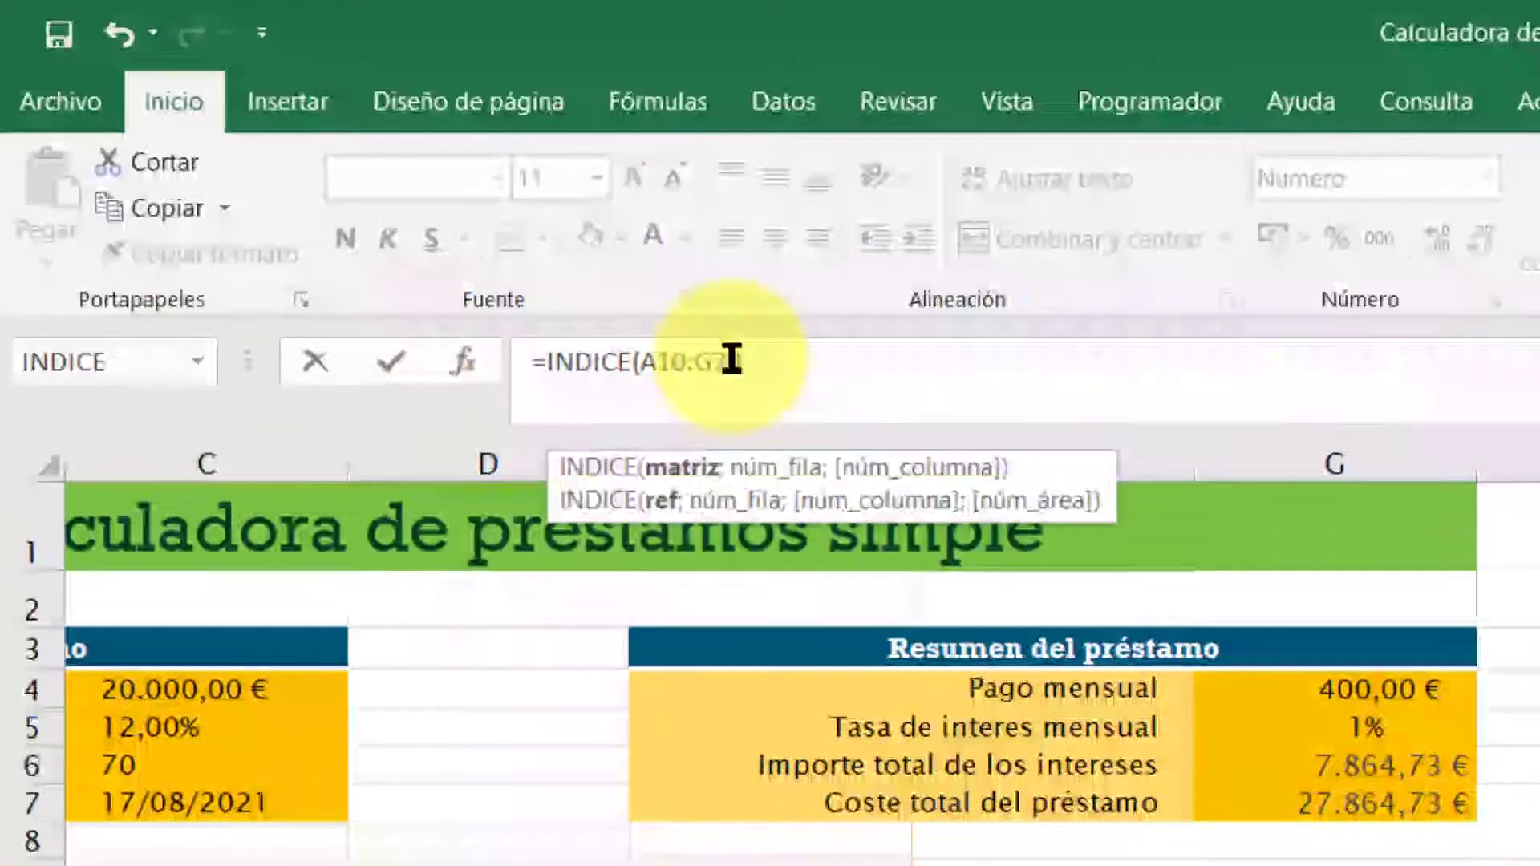
drag(742, 361, 641, 362)
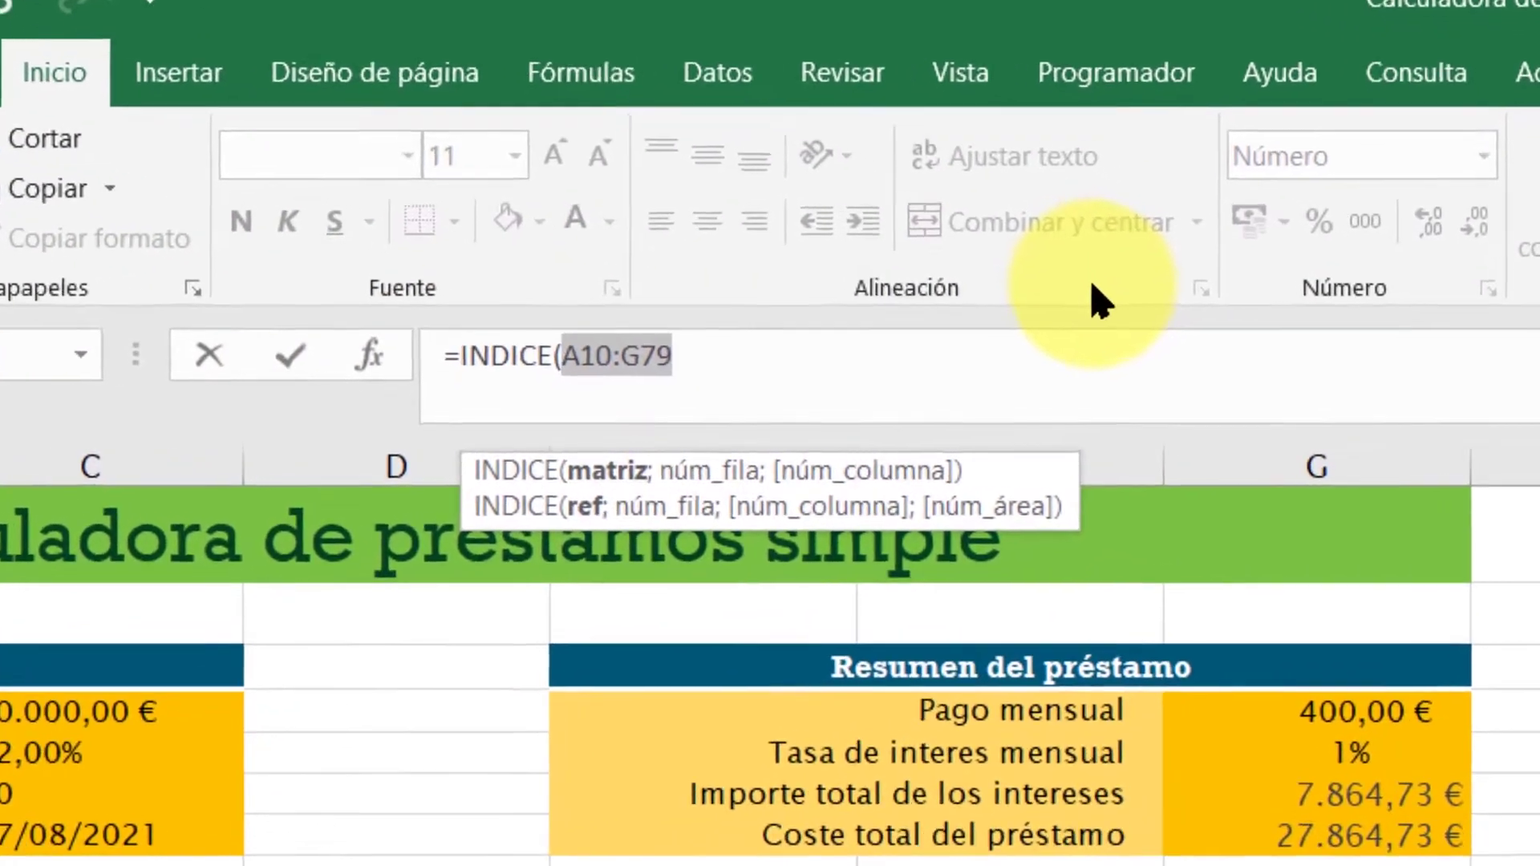
key(F4)
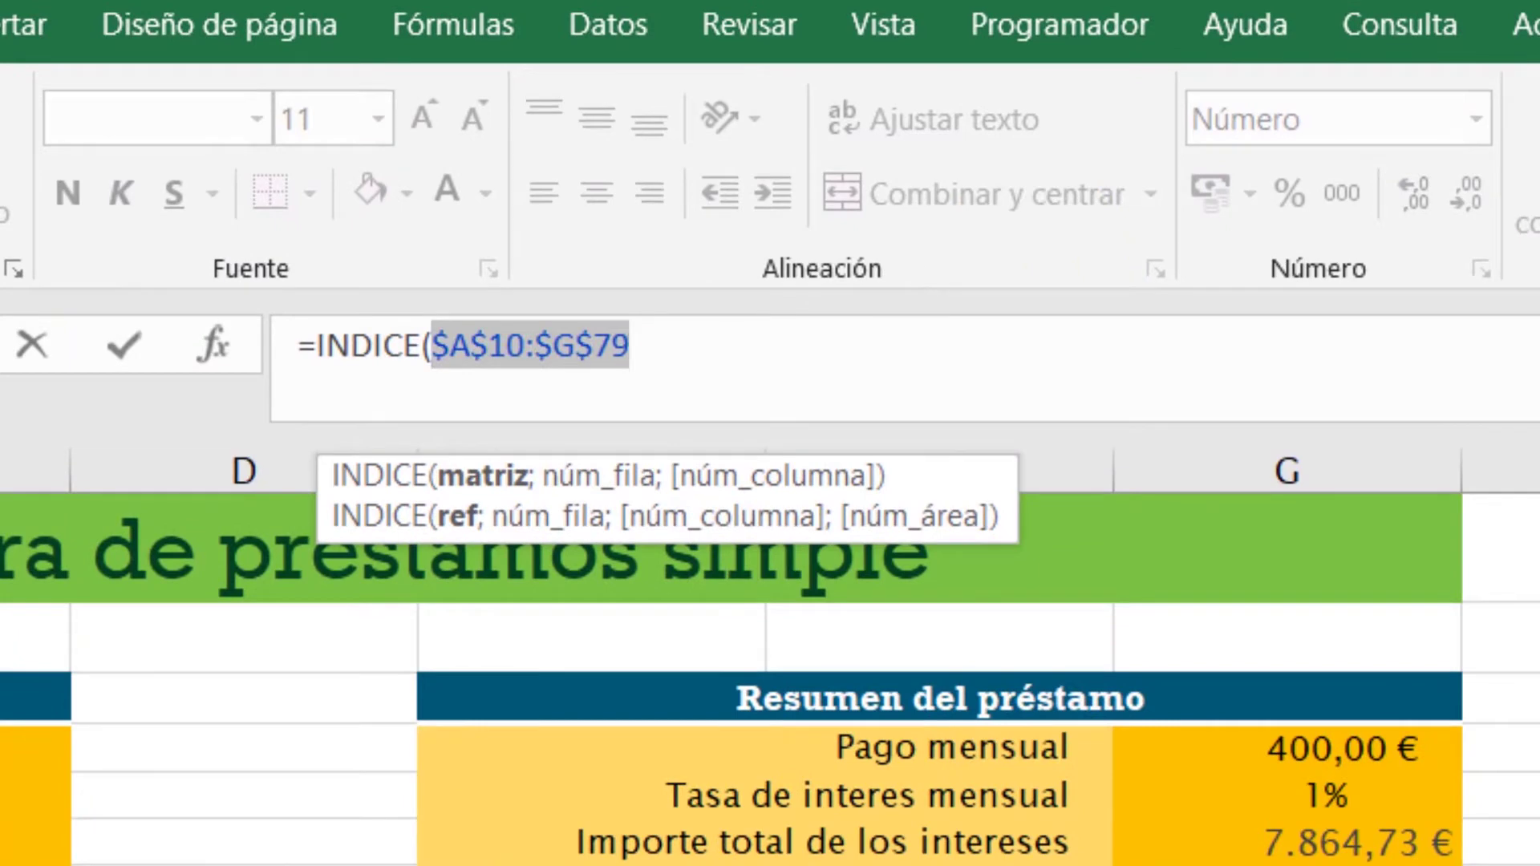
key(Right)
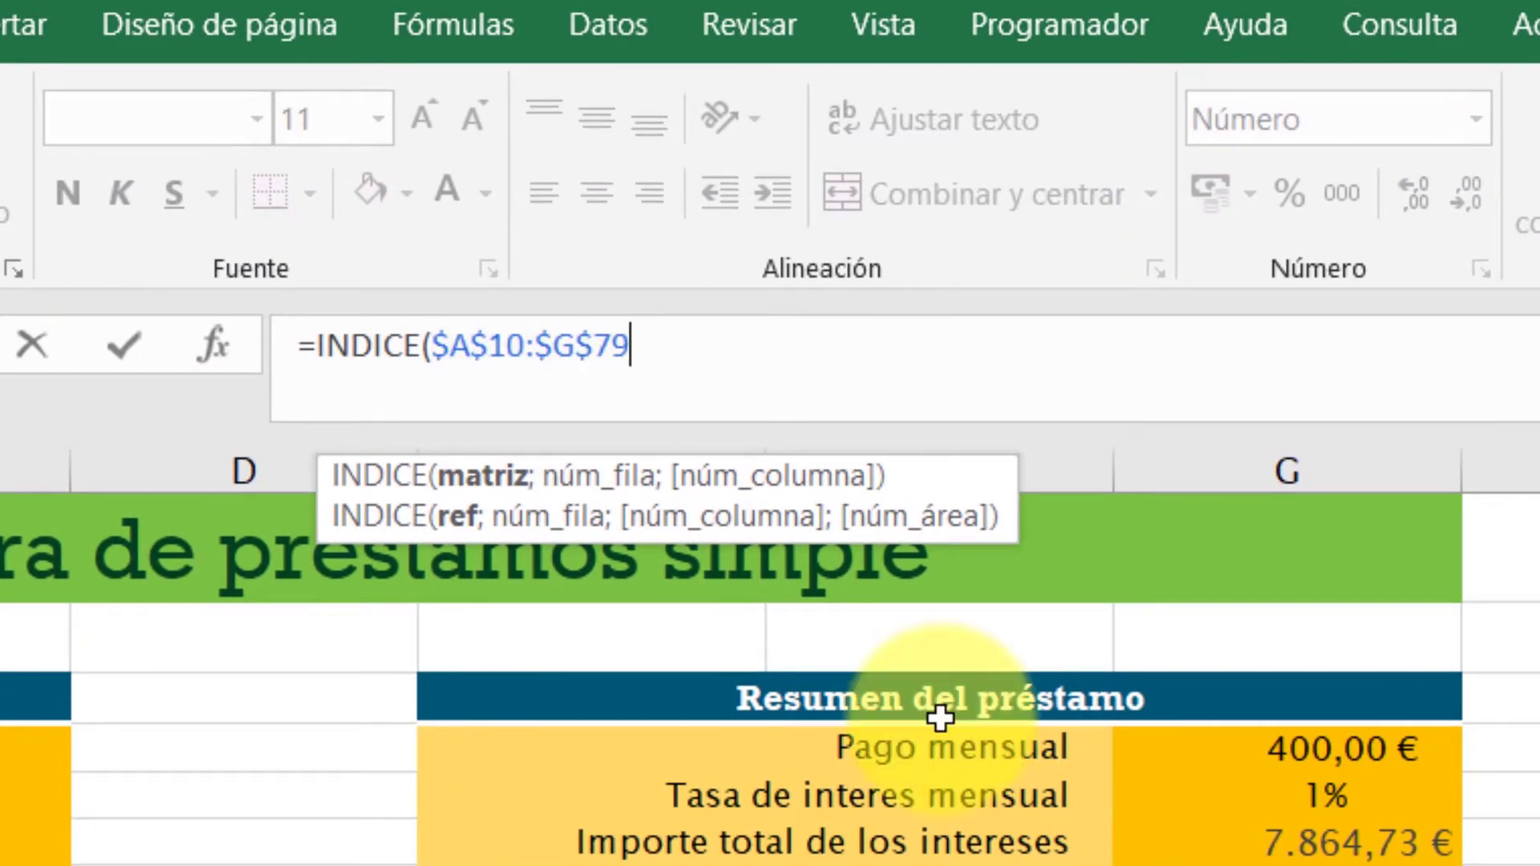
Step: Finish the formula with row 17 and column 7, returning 16.313,91
text(;17)
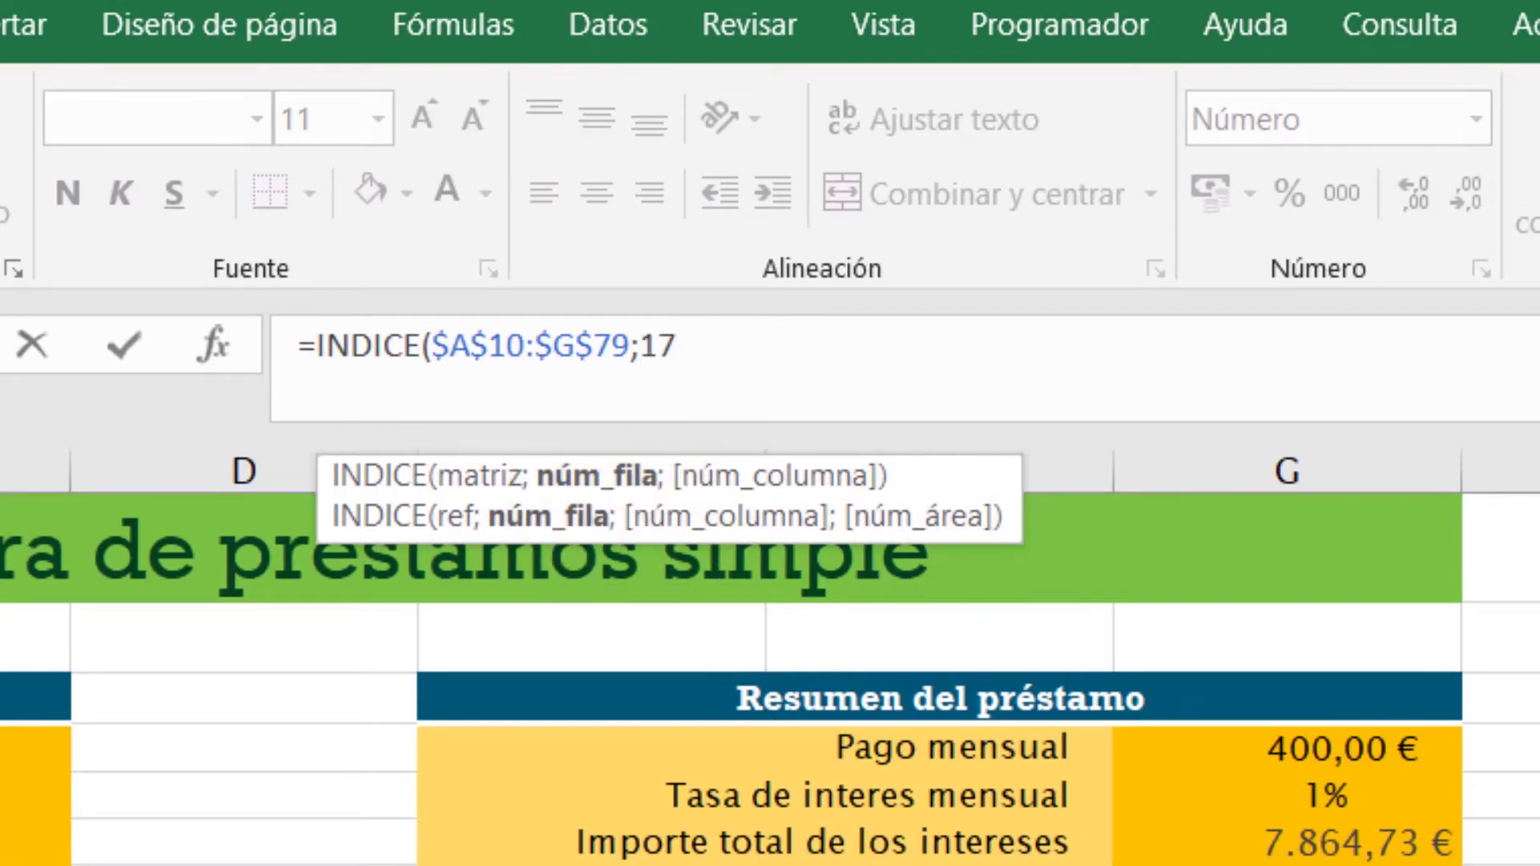
text(;)
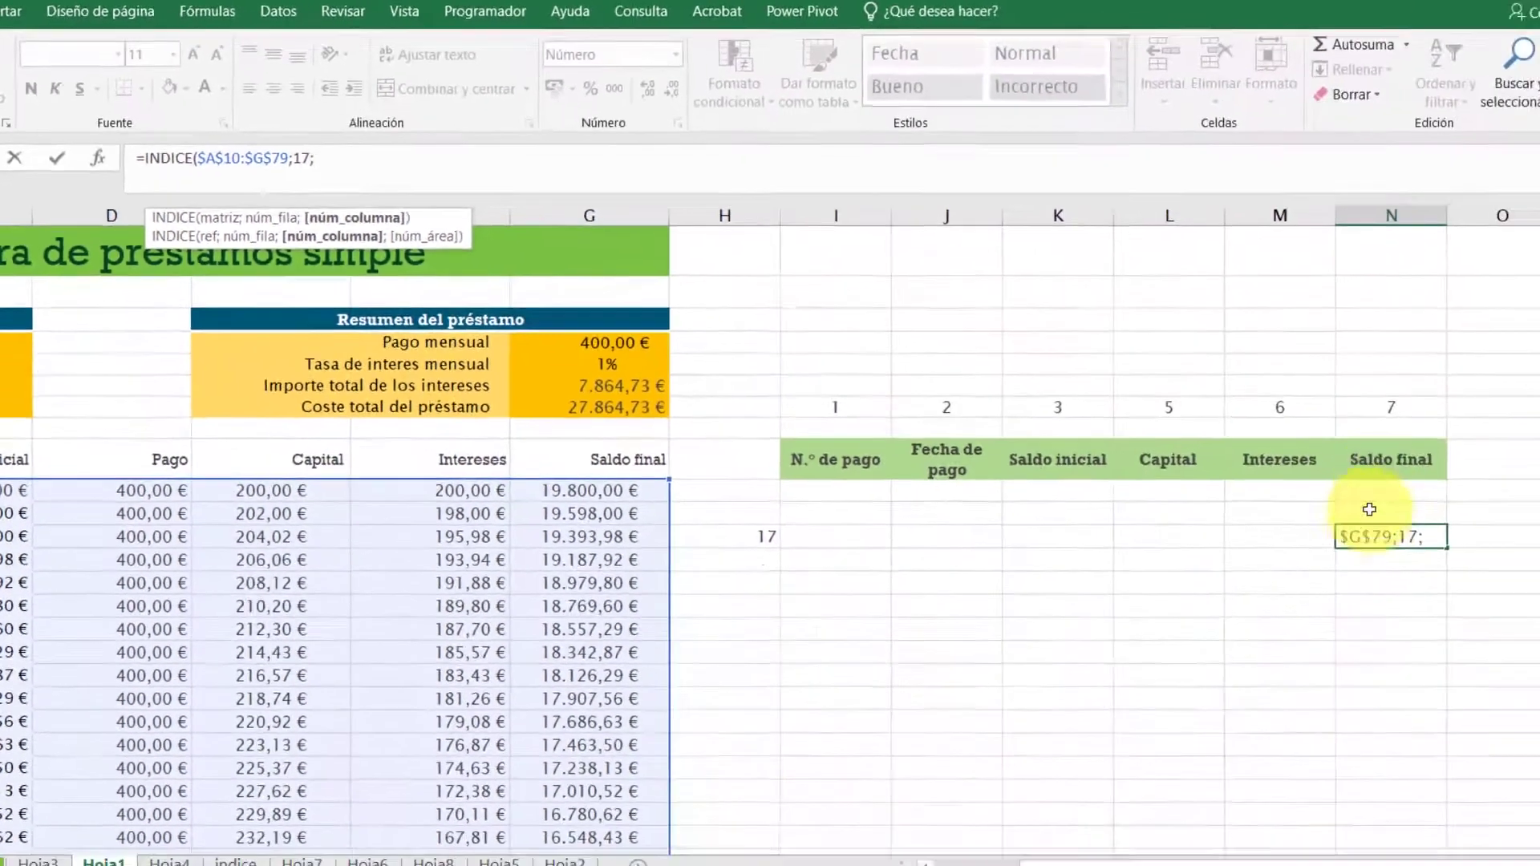
text(7))
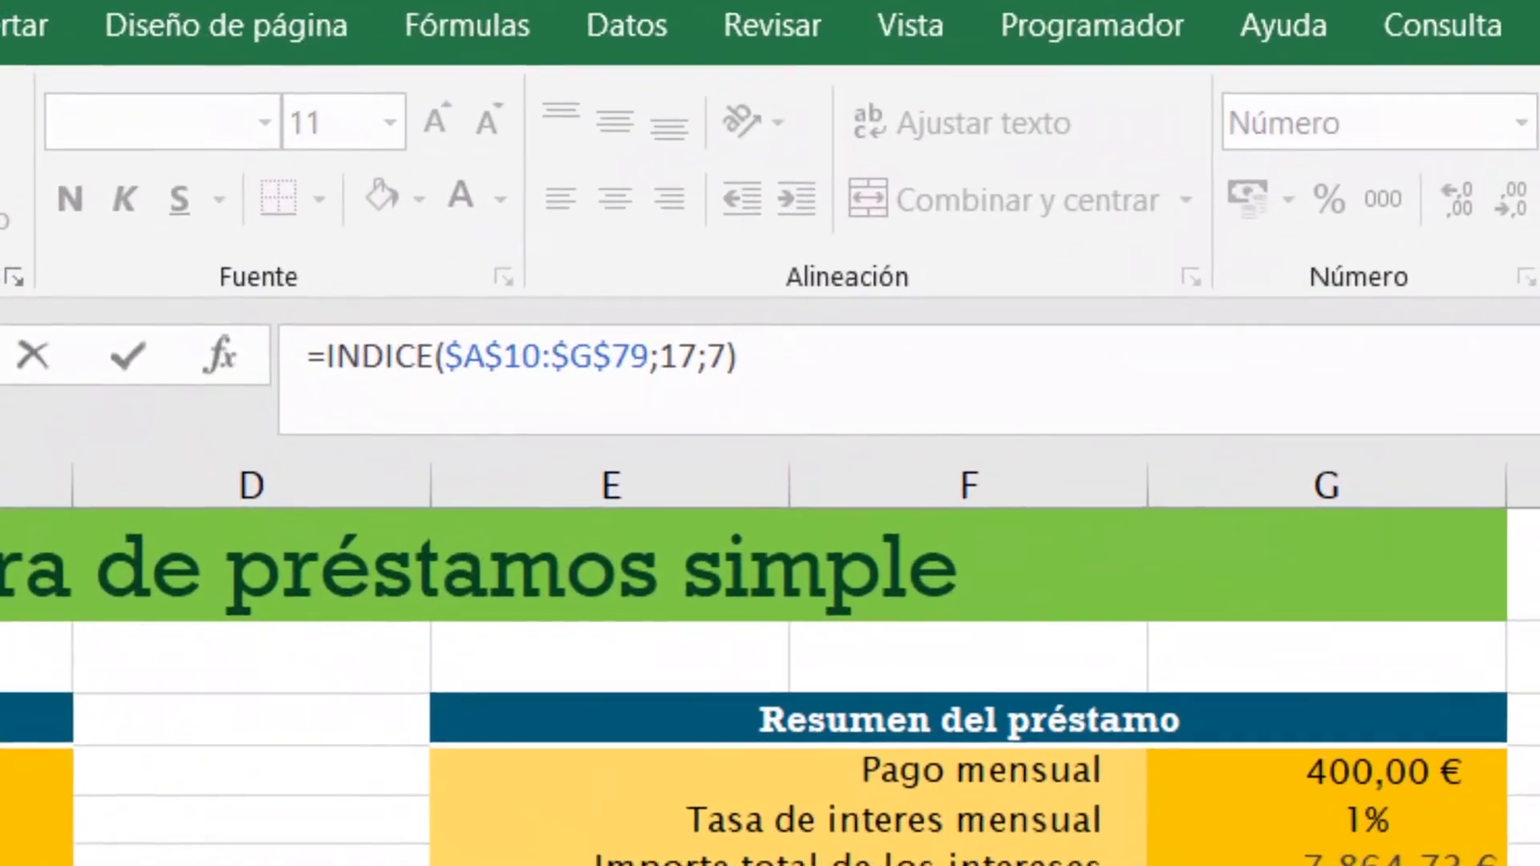
key(Return)
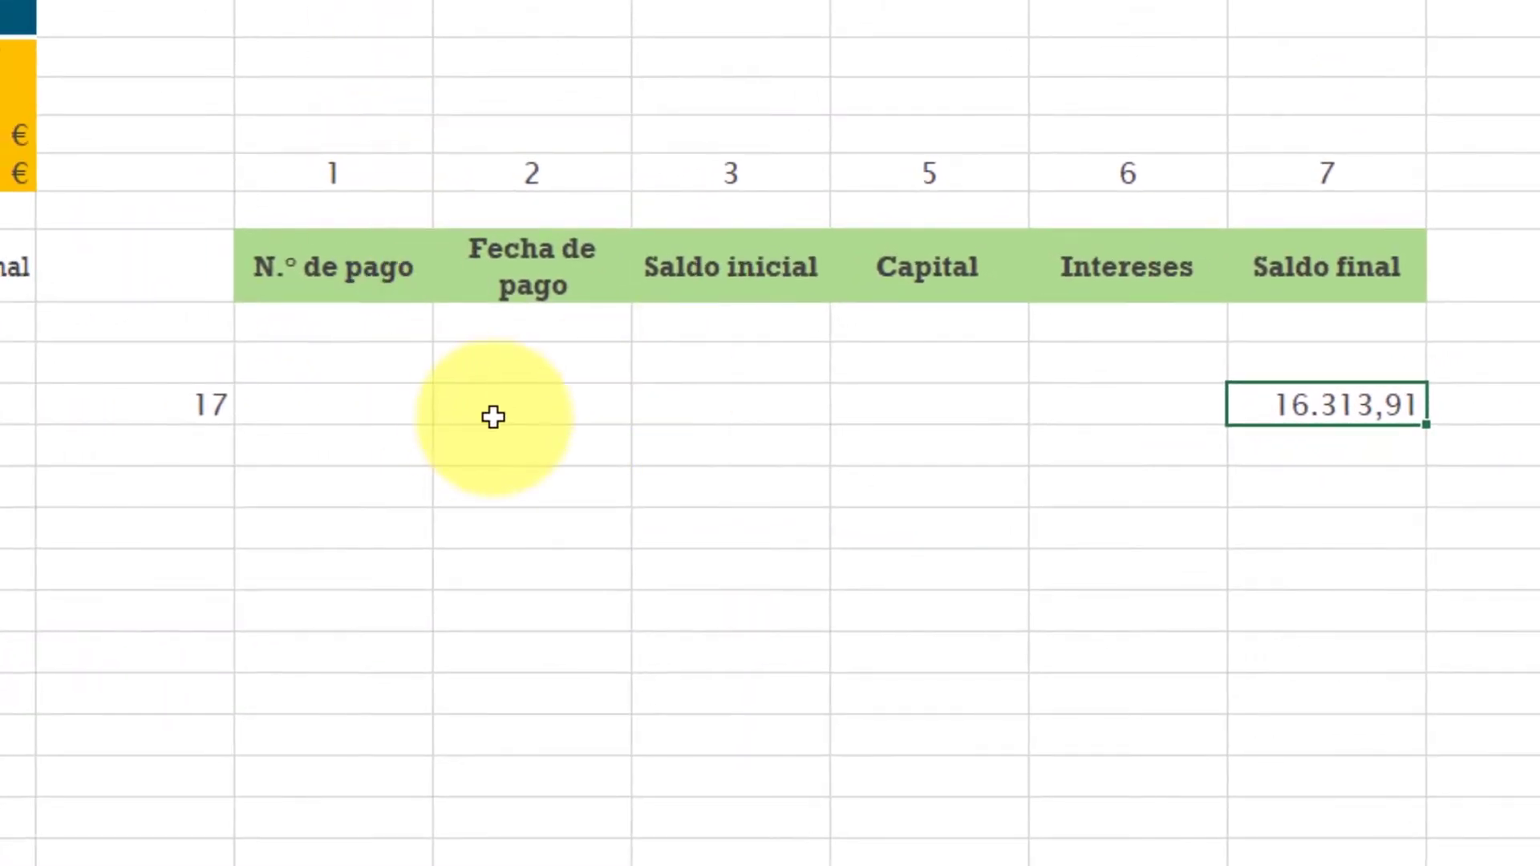
Step: Copy the Saldo final INDICE formula into the Fecha de pago lookup cell
click(512, 405)
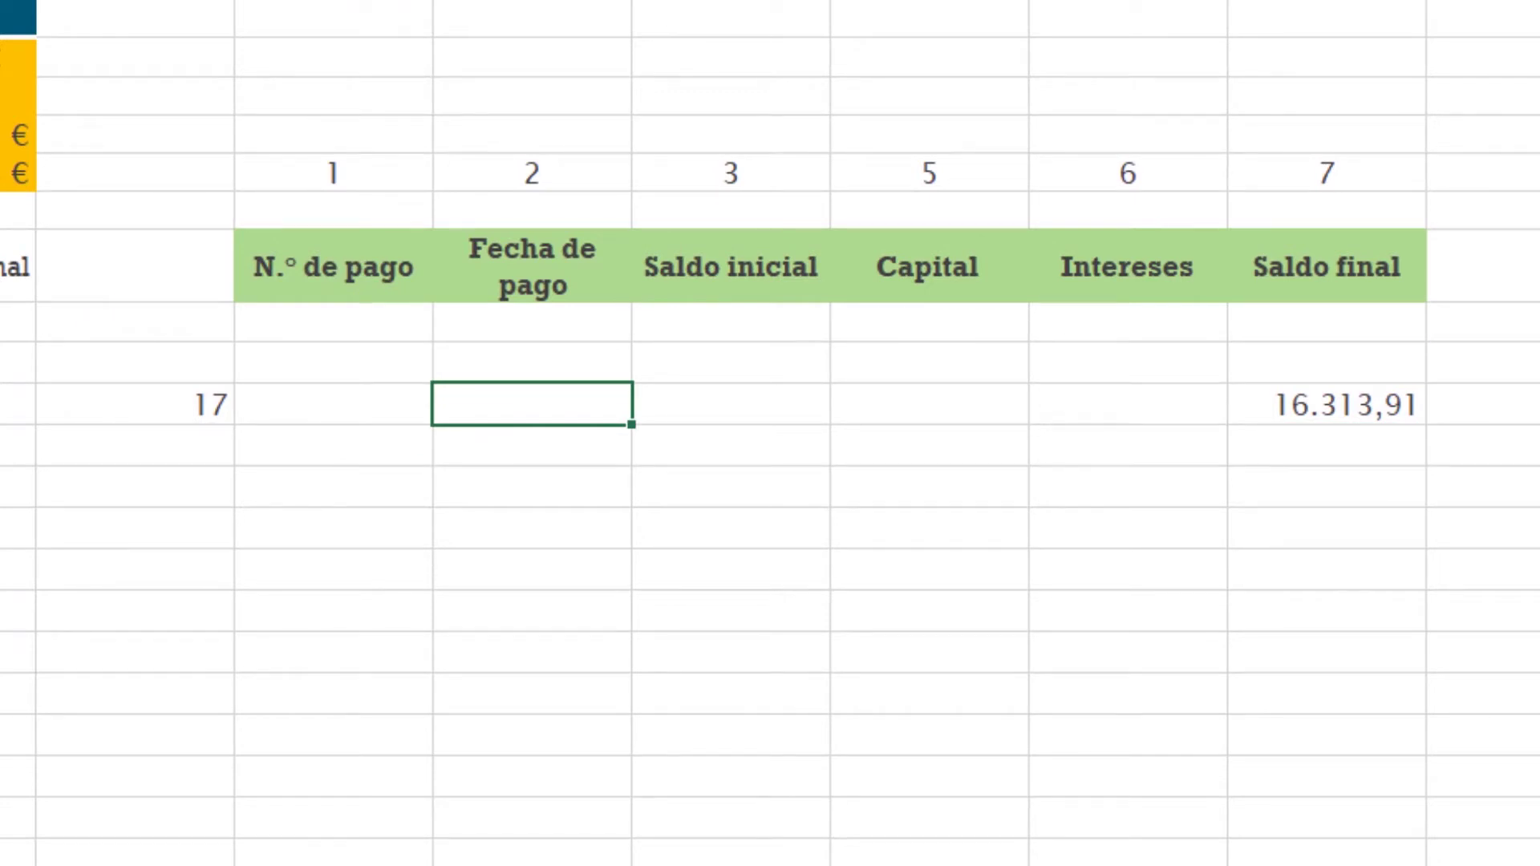
click(1332, 402)
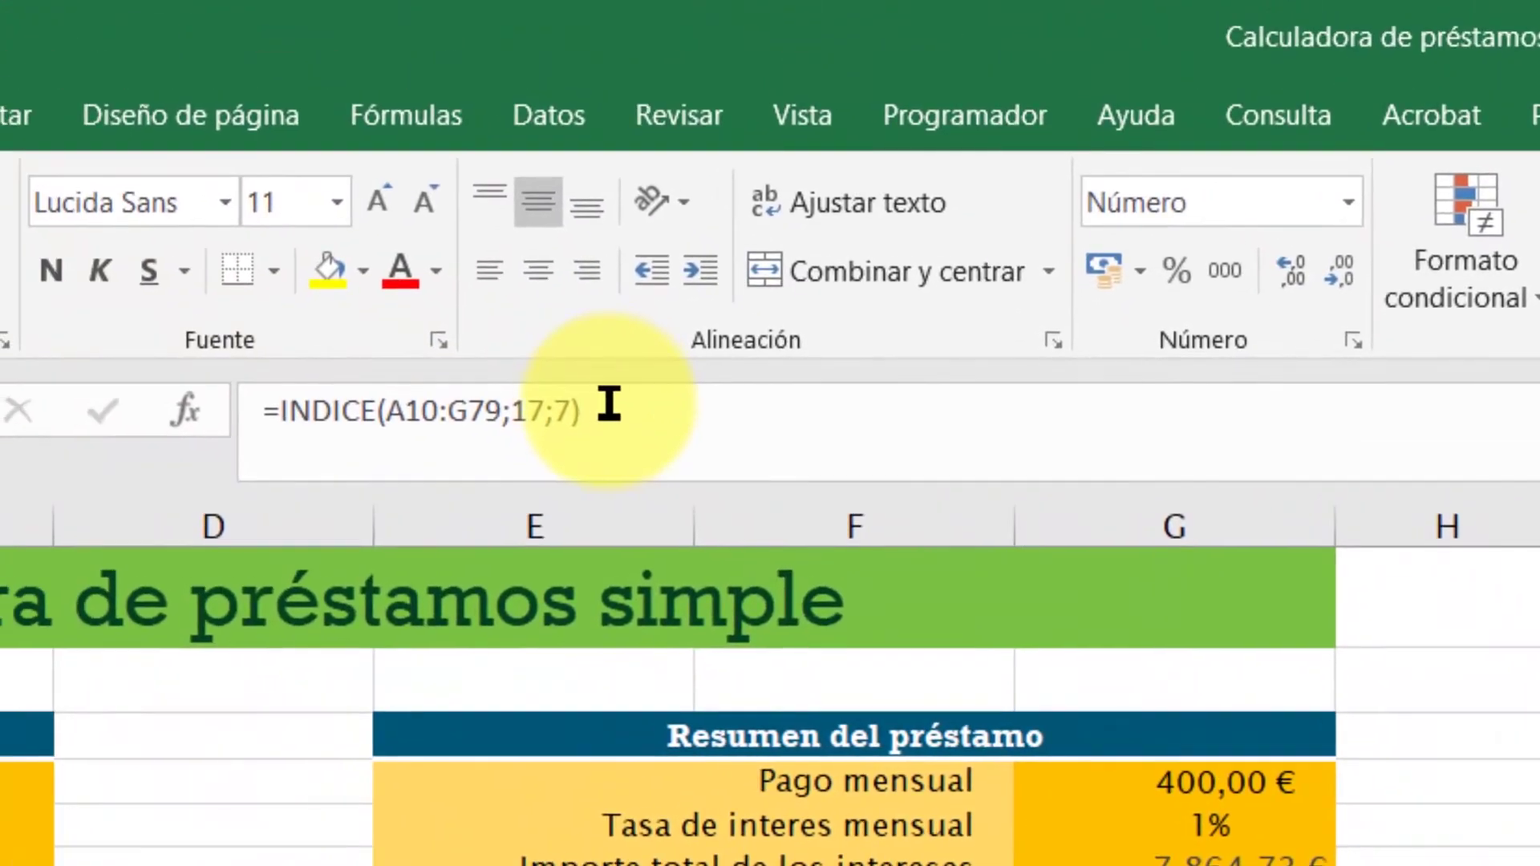
drag(597, 410, 256, 411)
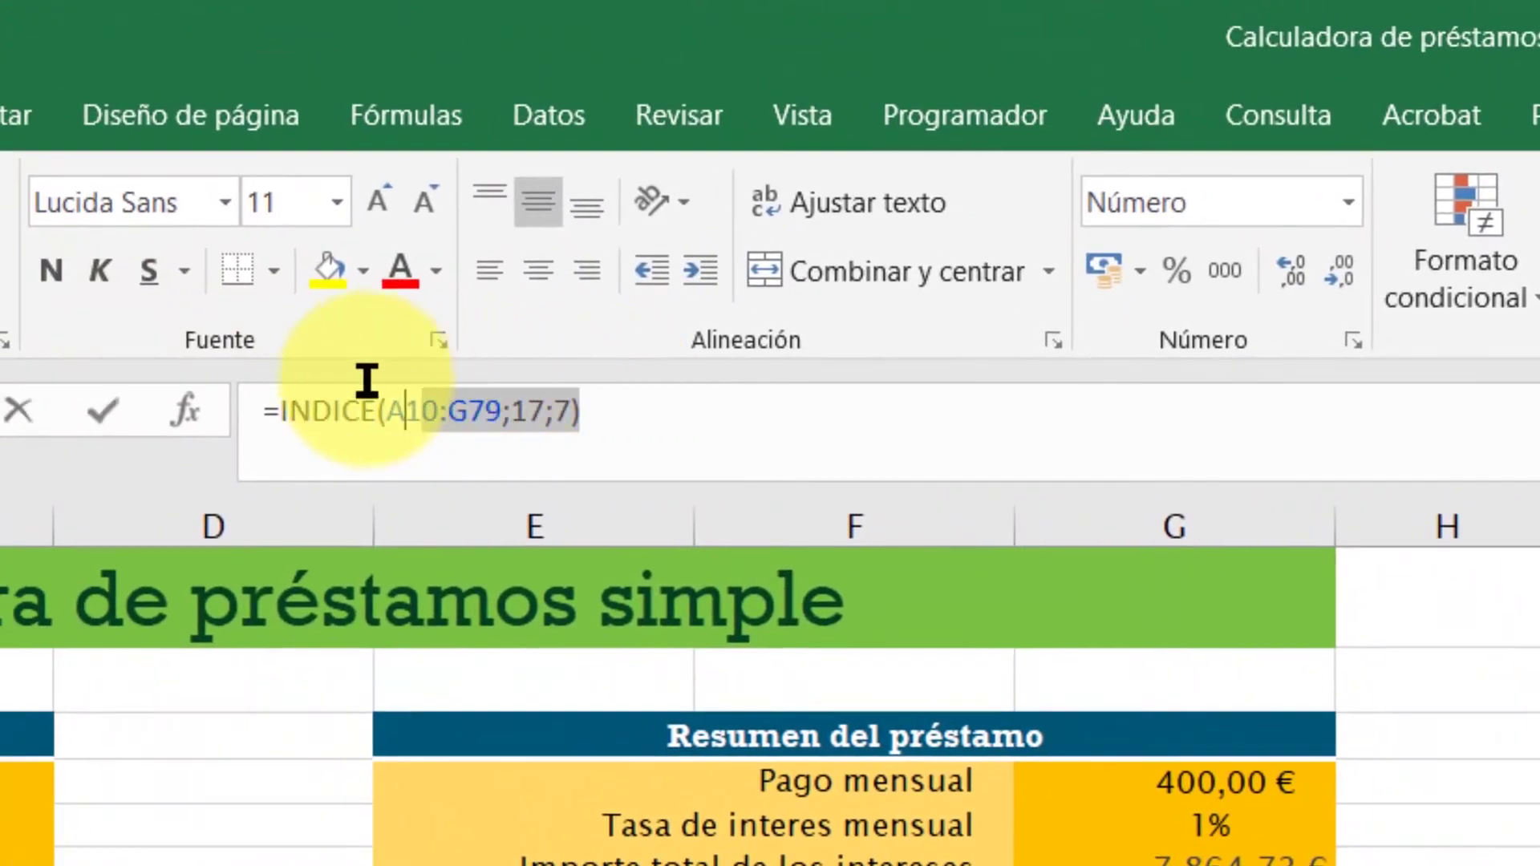
right_click(365, 397)
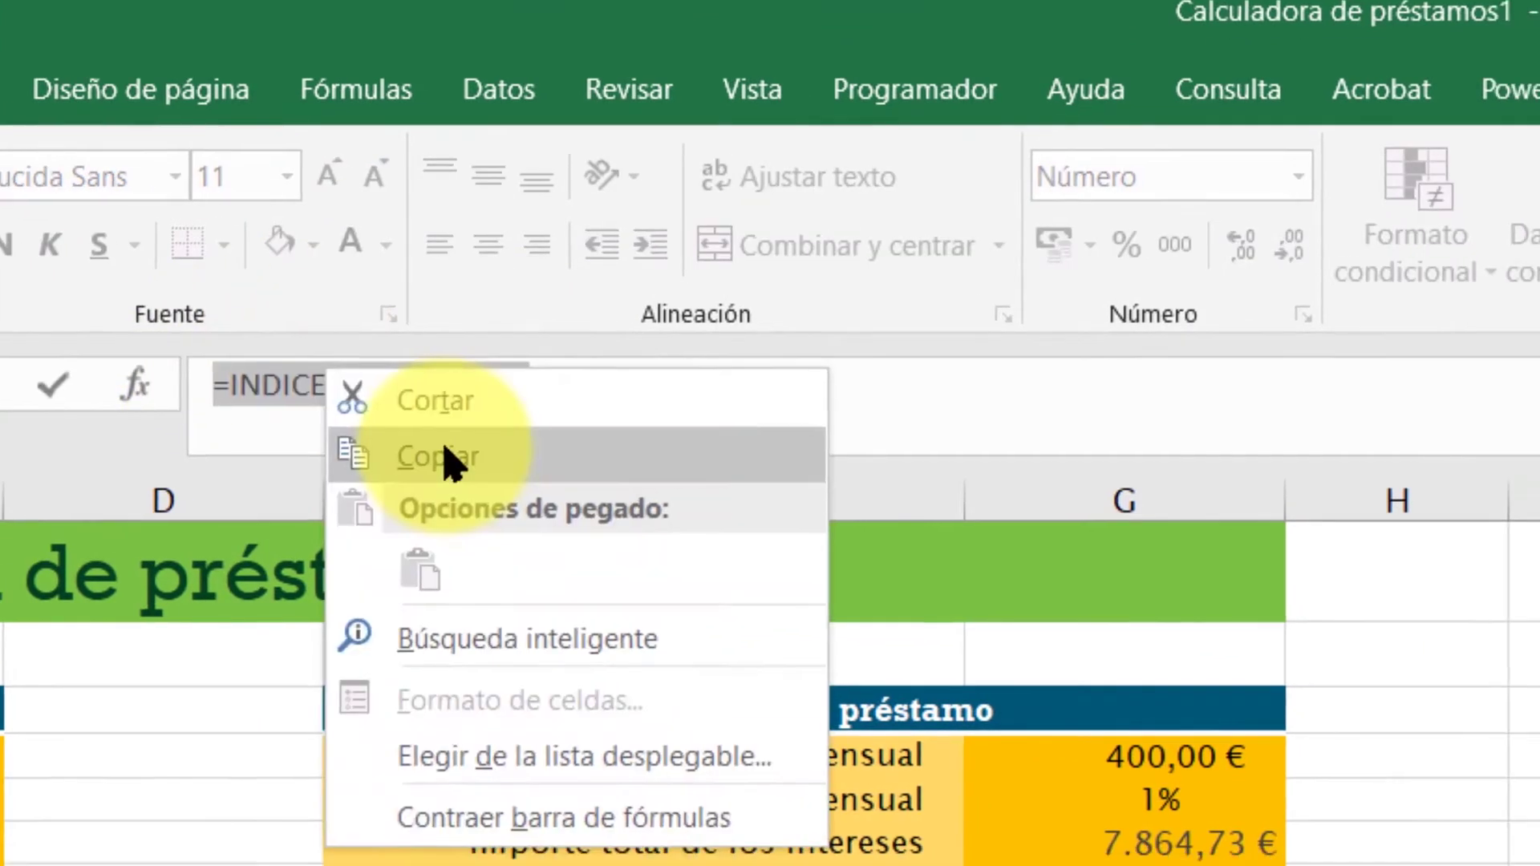
click(493, 479)
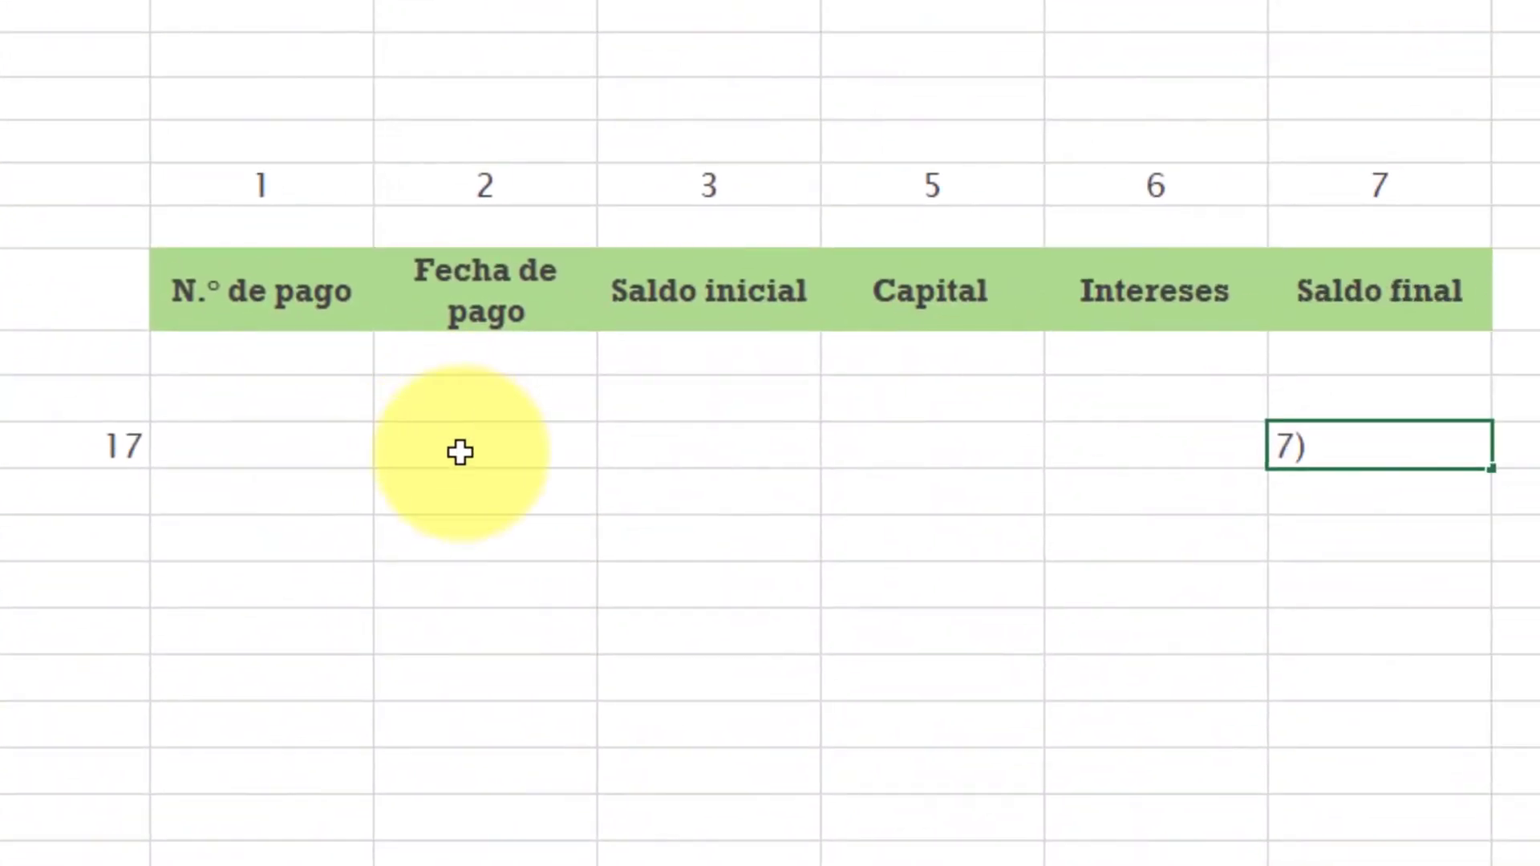
click(460, 452)
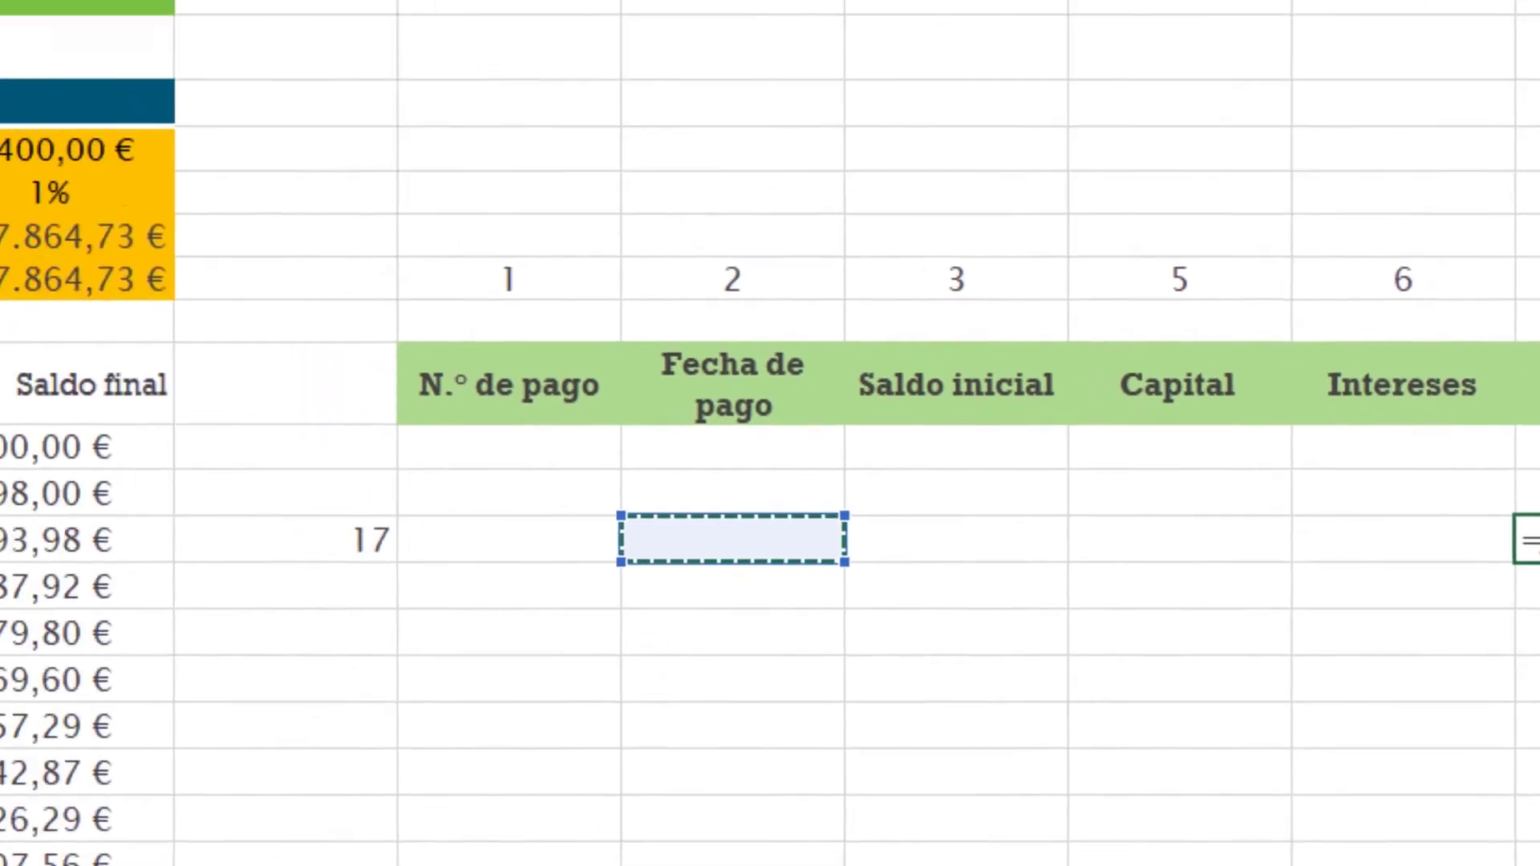
key(BackSpace)
key(BackSpace)
key(BackSpace)
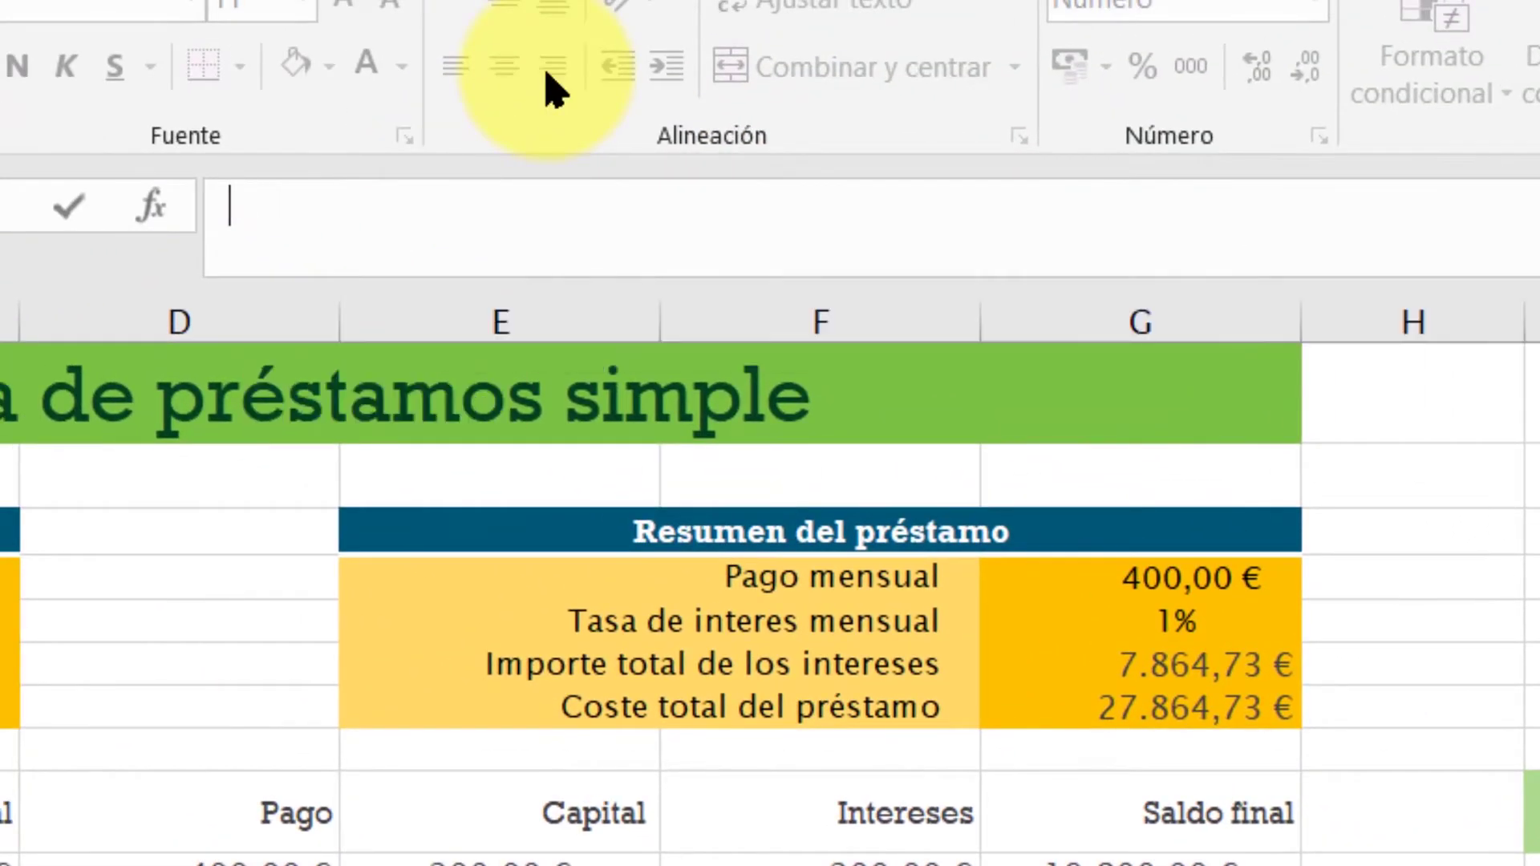
right_click(242, 202)
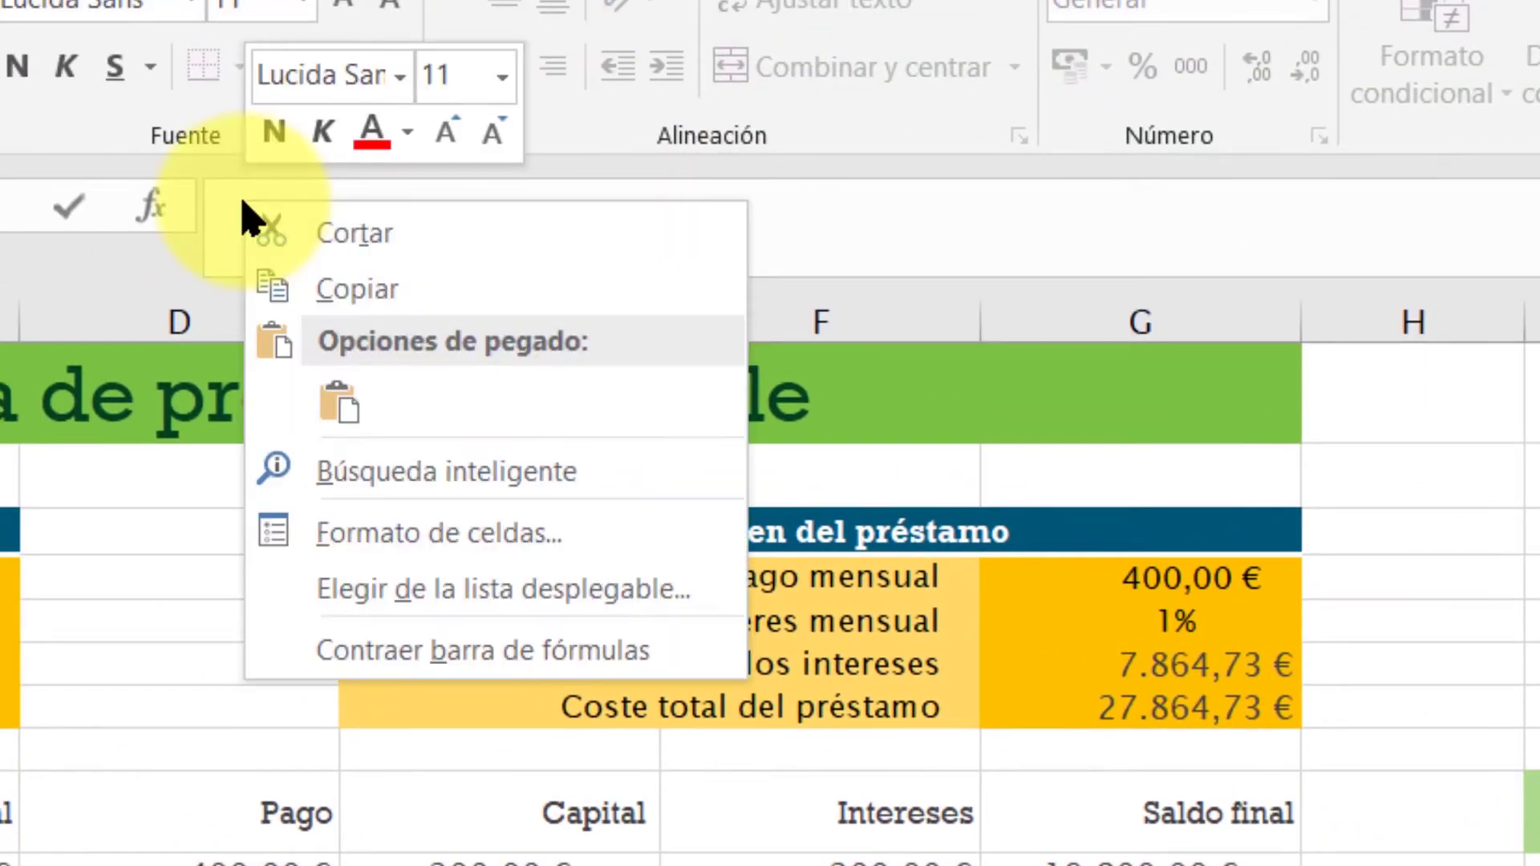
click(333, 401)
key(Return)
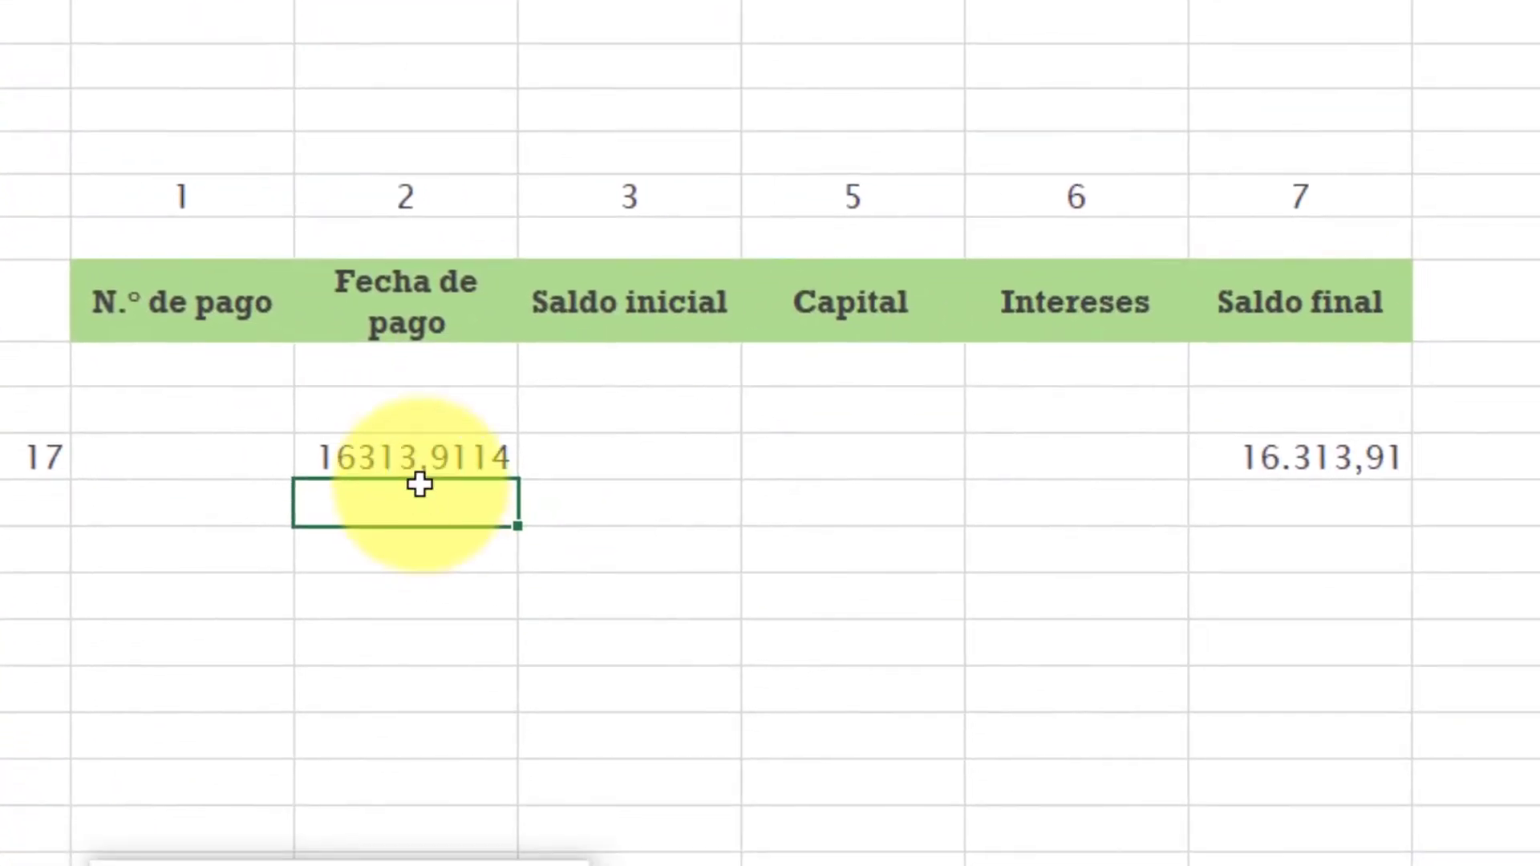
Step: Change the date cell's INDICE column argument to 2, giving serial 44943
click(402, 451)
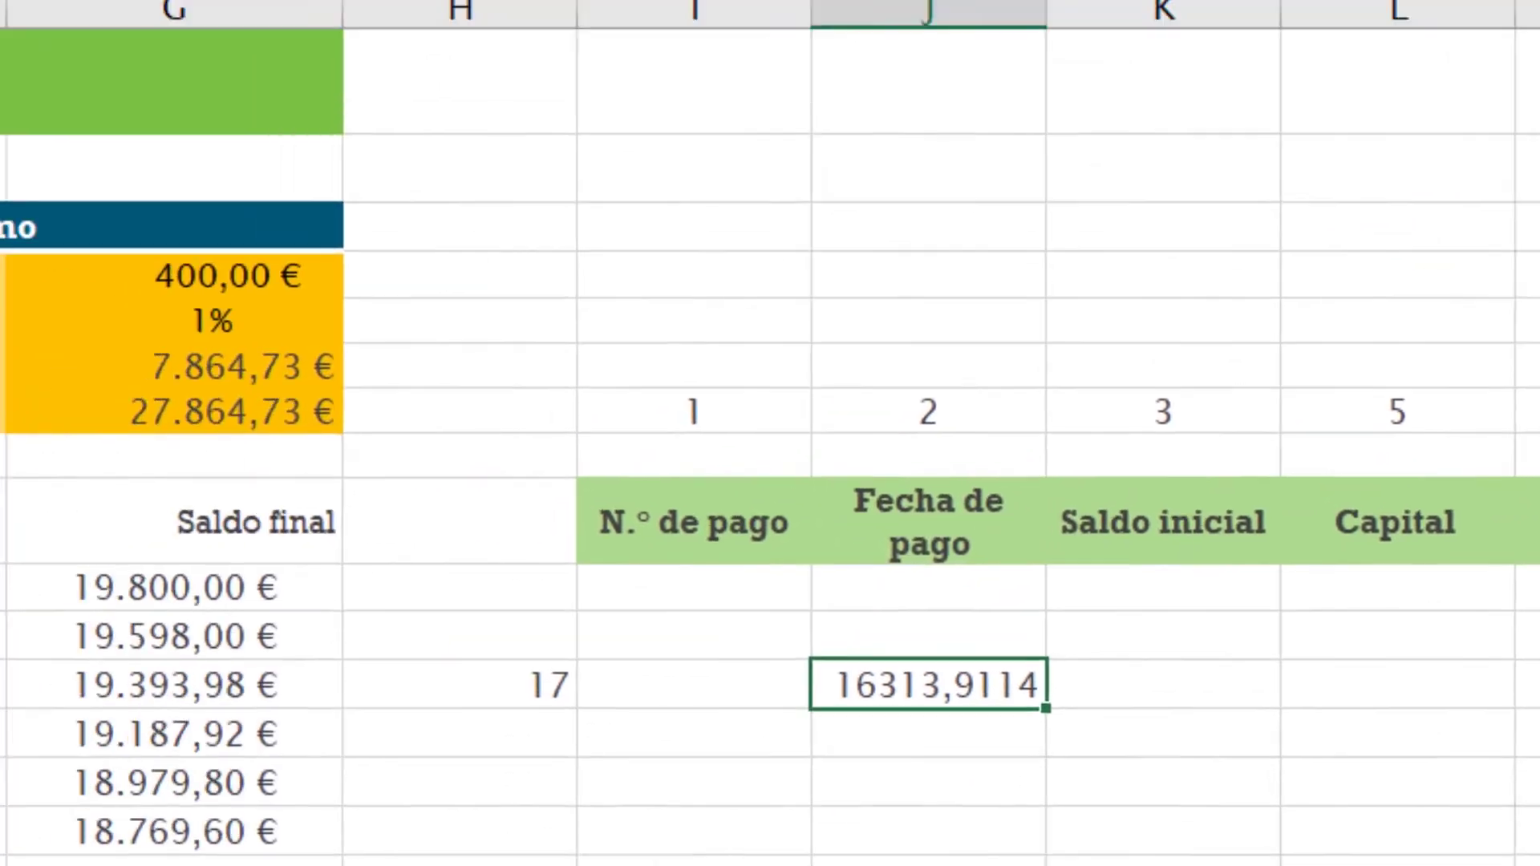
click(513, 291)
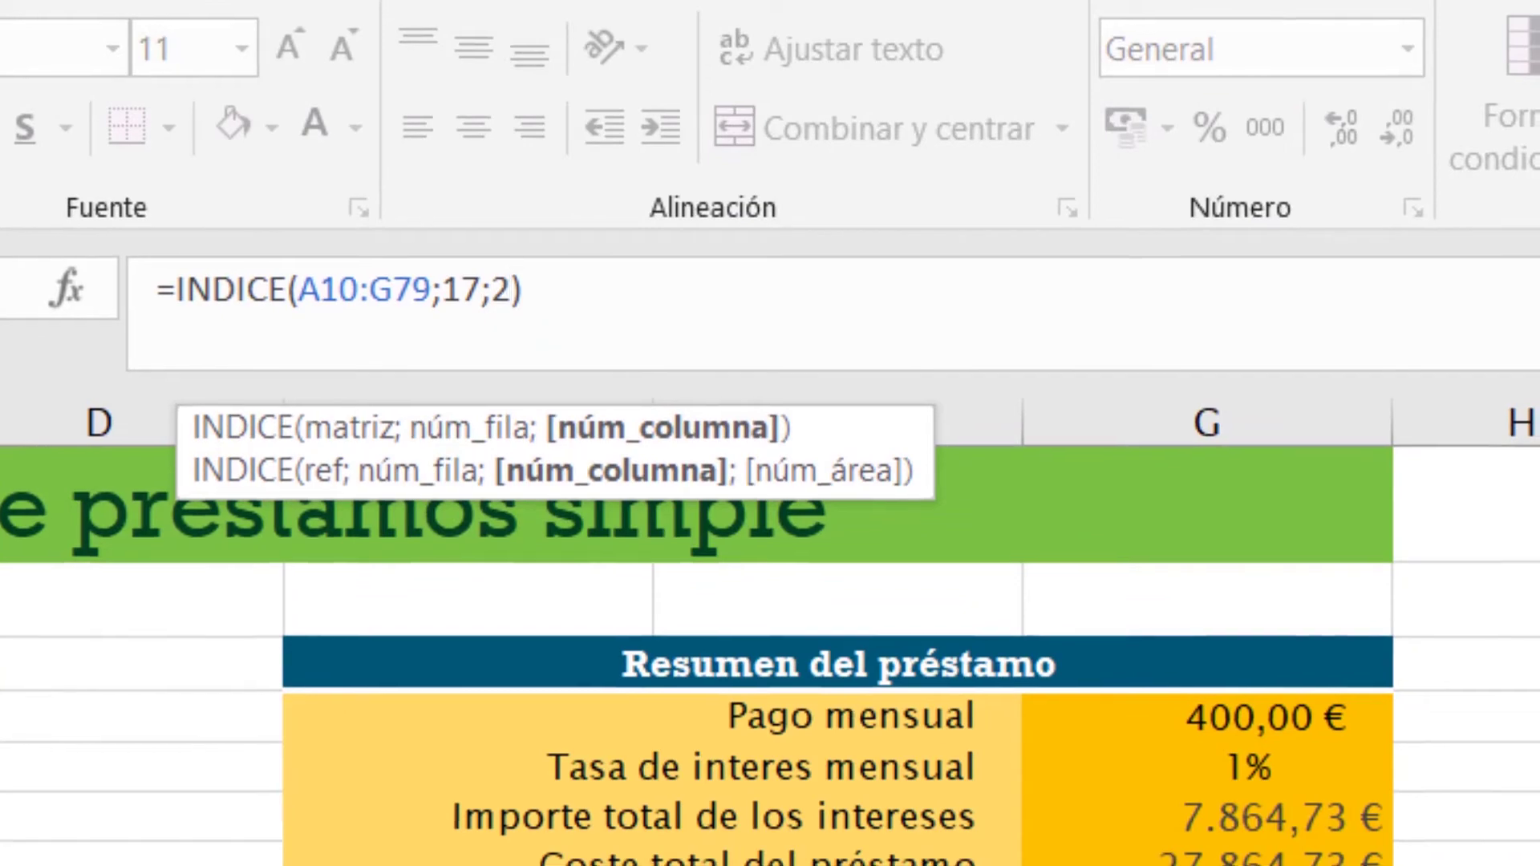
key(Return)
click(461, 517)
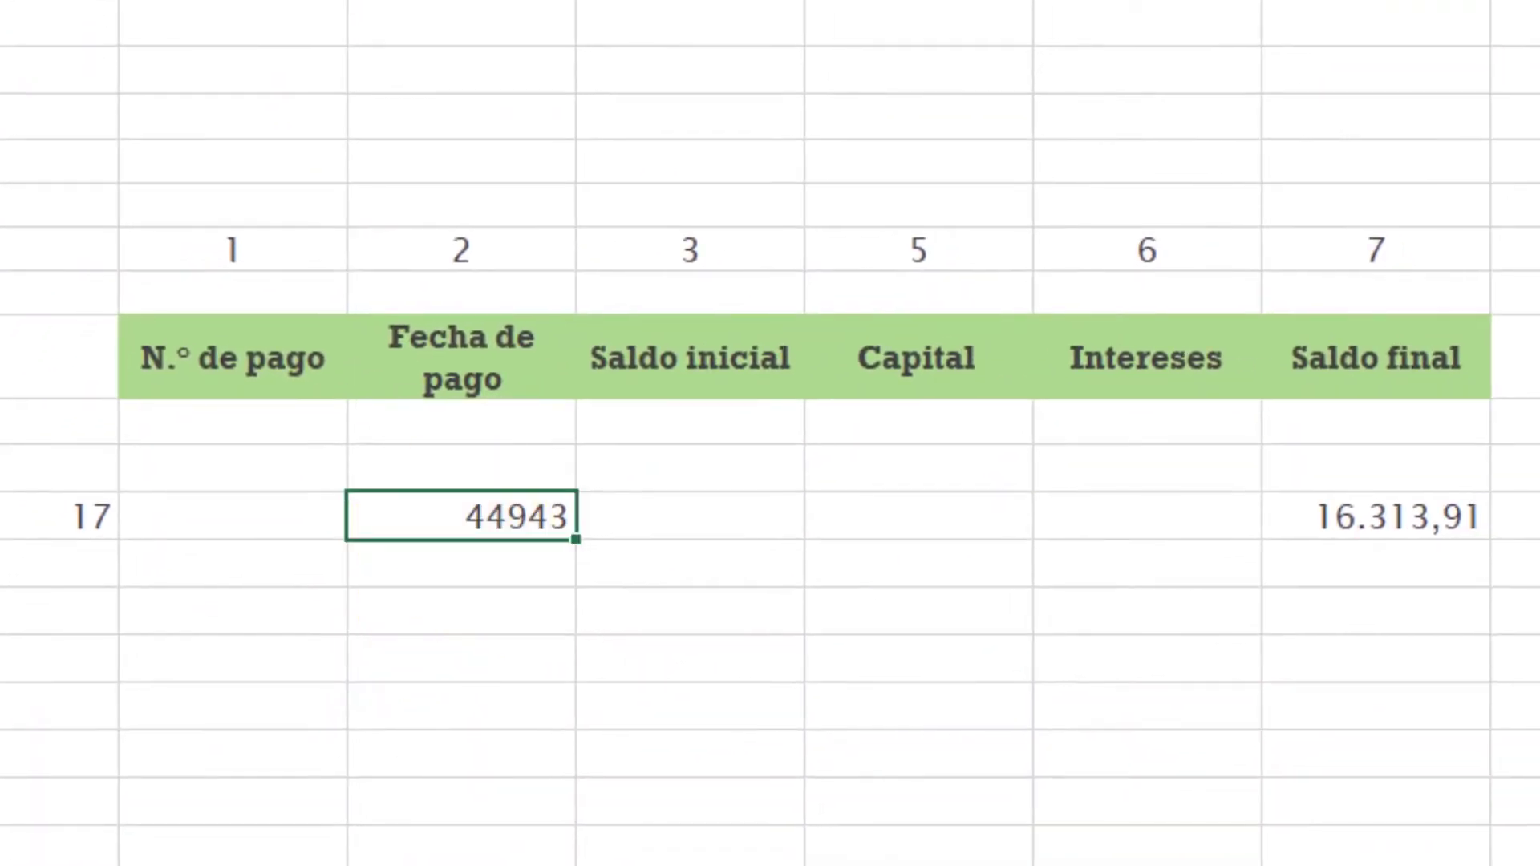
Step: Apply the Fecha corta number format so the date cell displays 17/01/2023
click(343, 129)
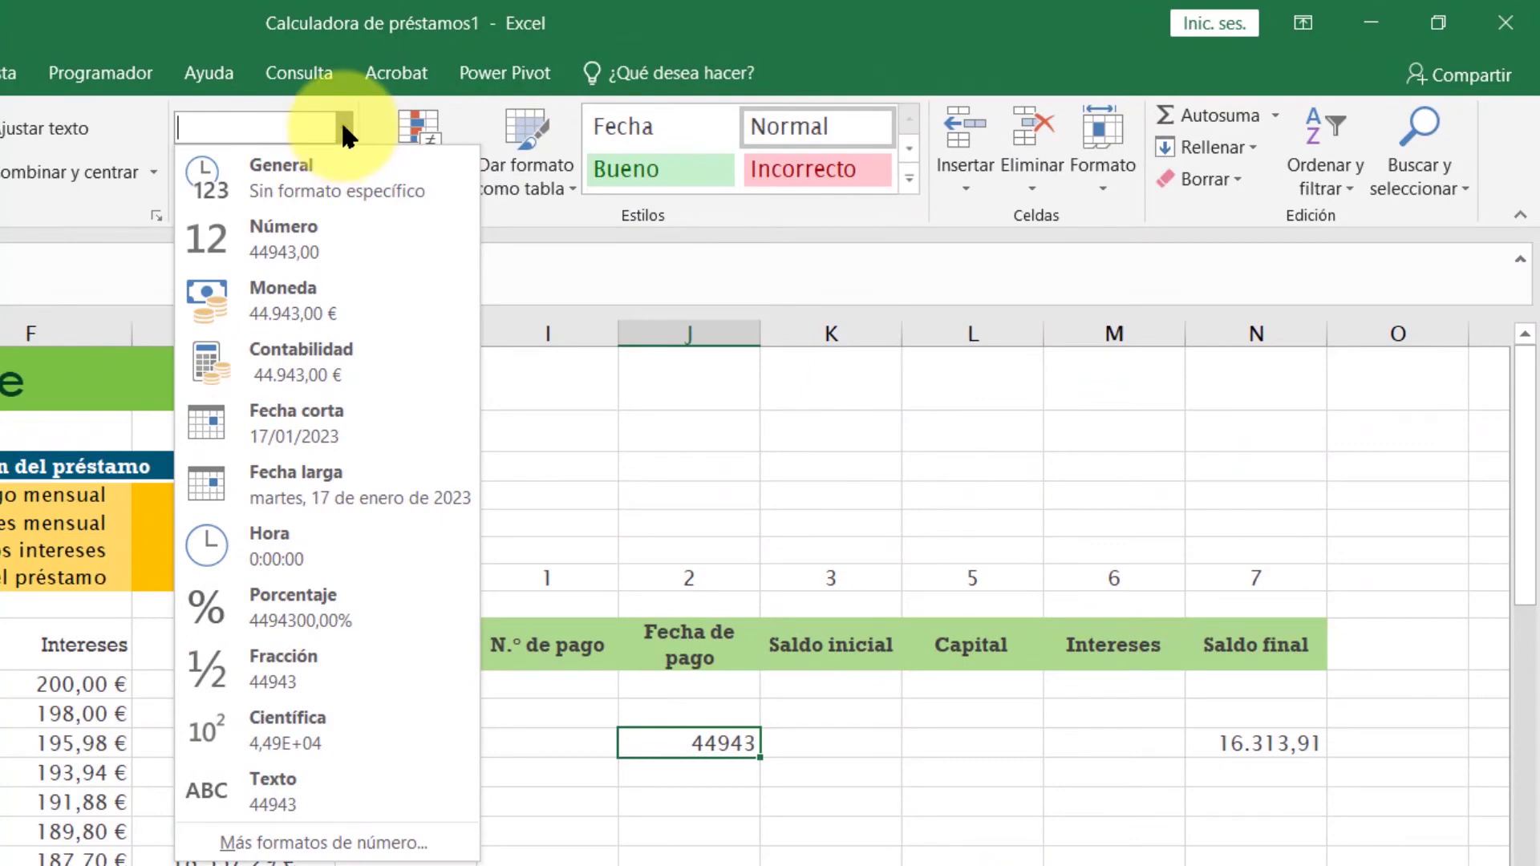
click(344, 129)
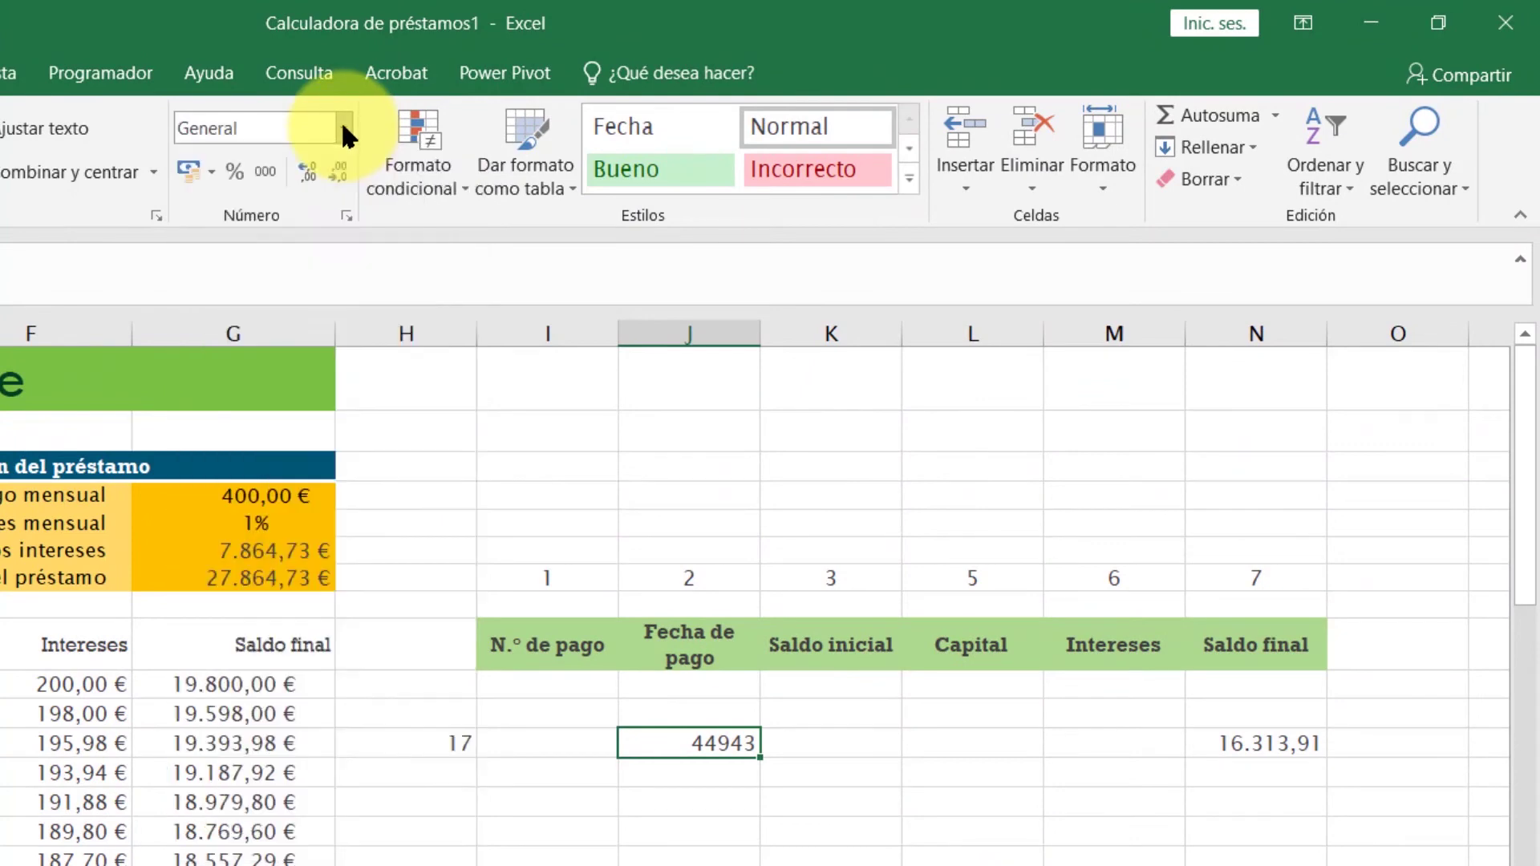
click(343, 128)
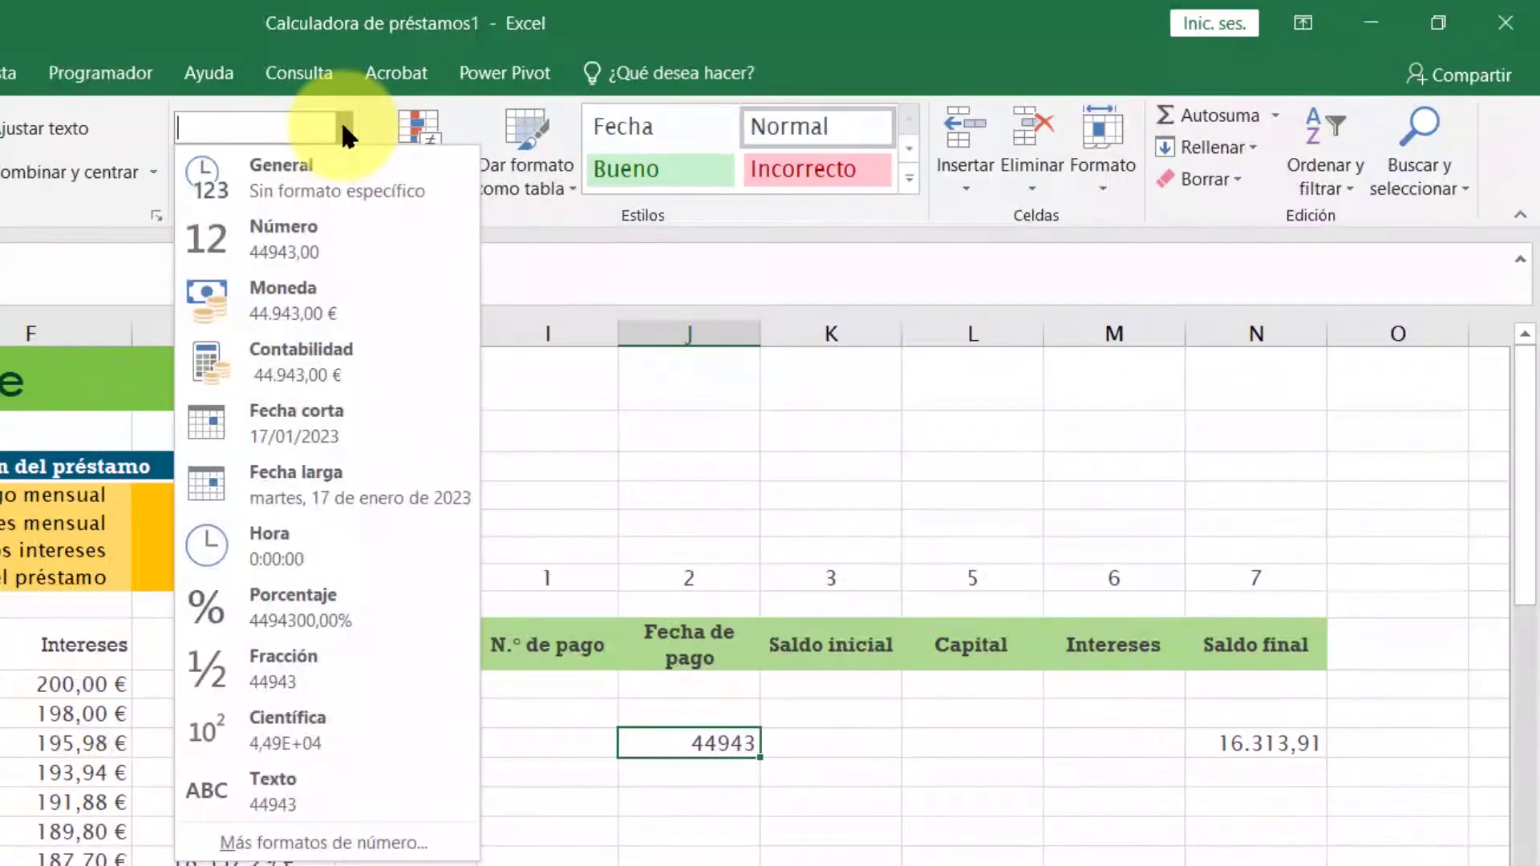
click(308, 413)
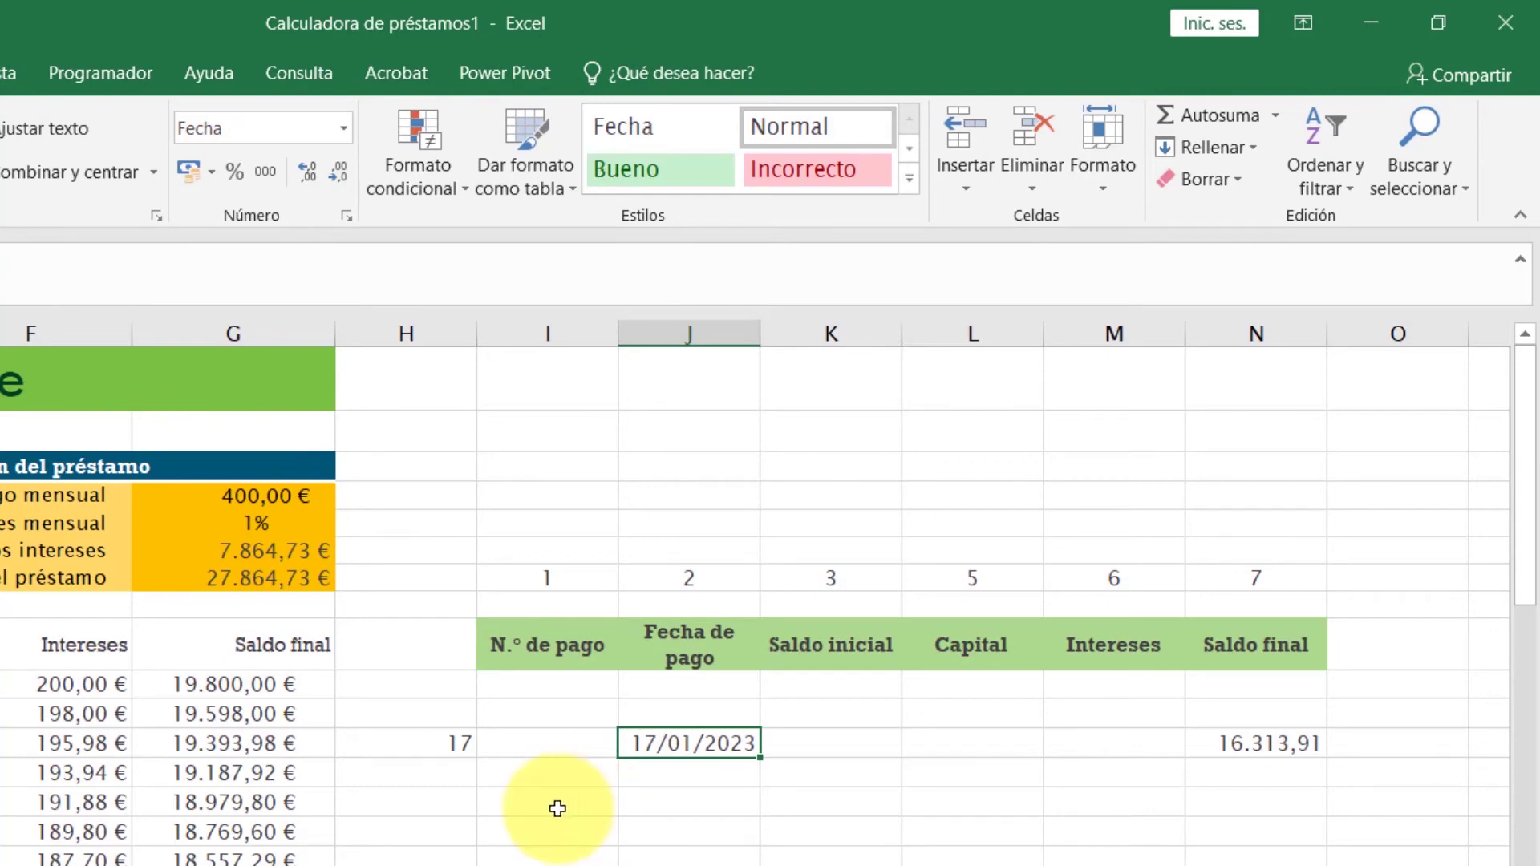
scroll(582, 803, down, 3)
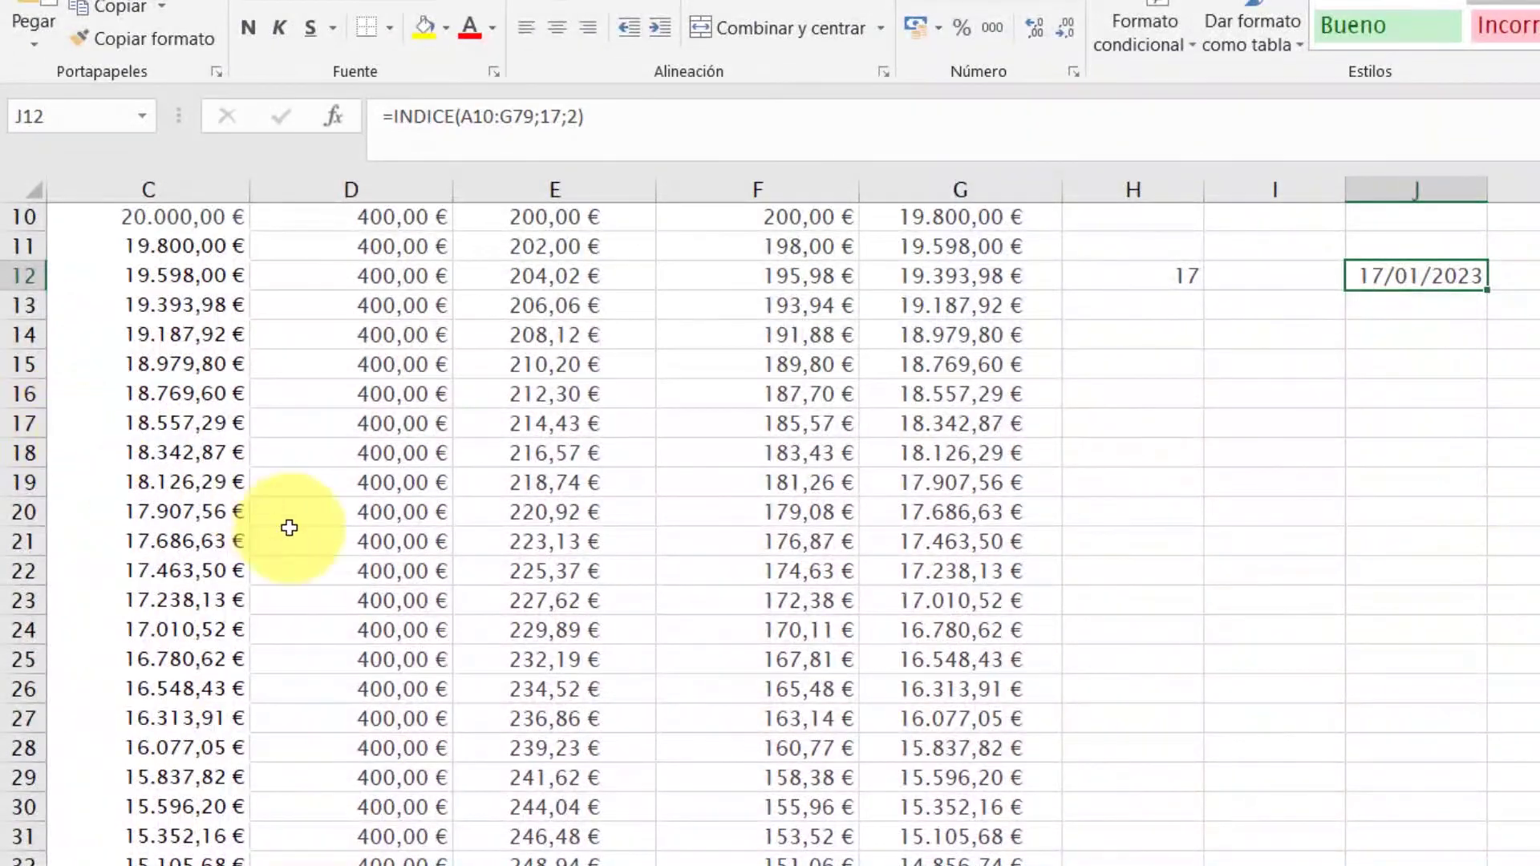
scroll(98, 707, left, 2)
click(261, 699)
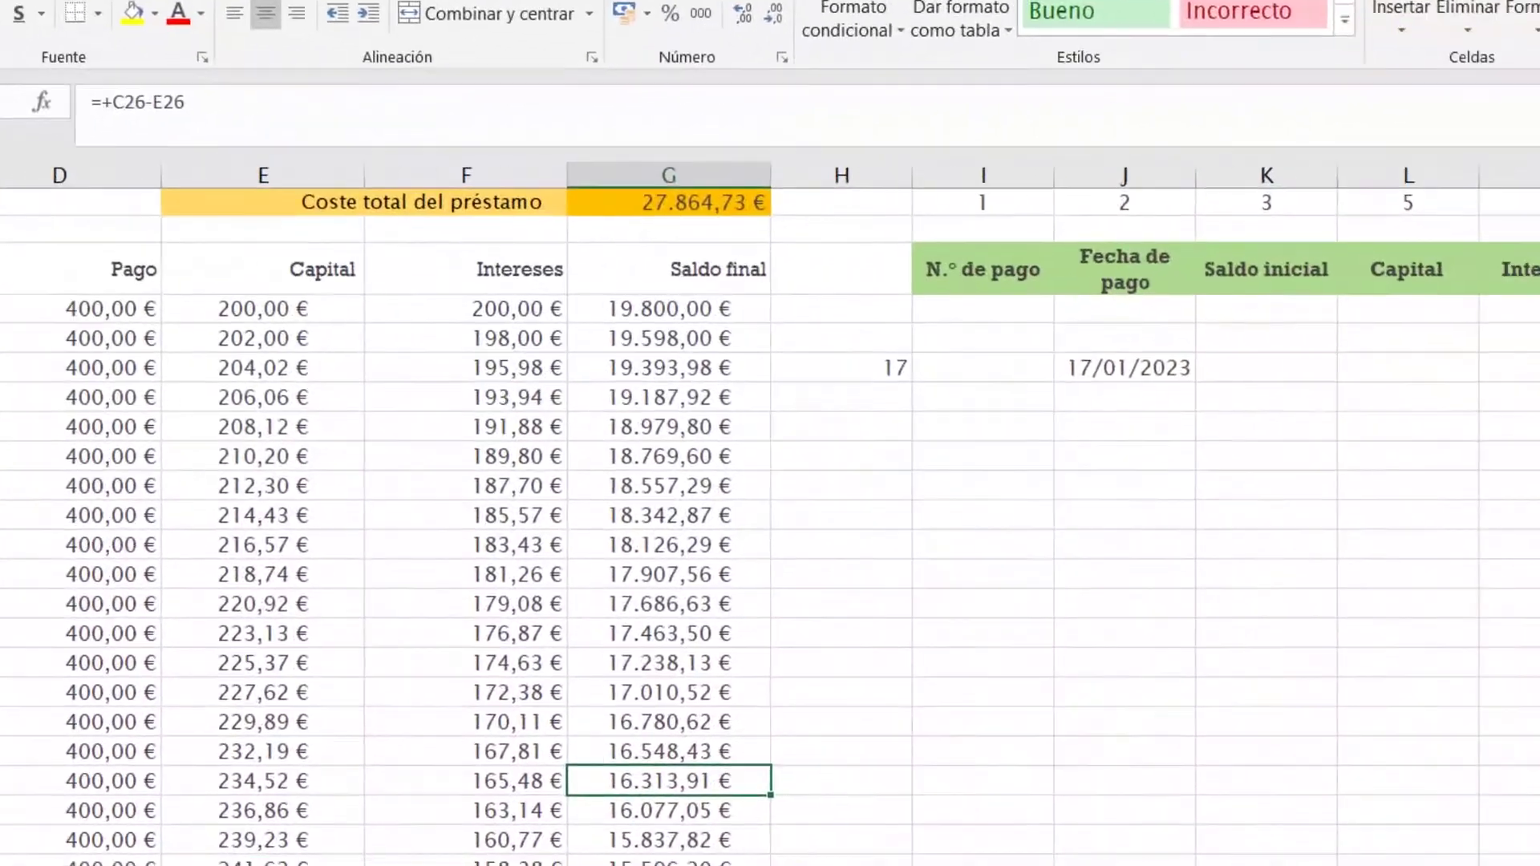
click(913, 566)
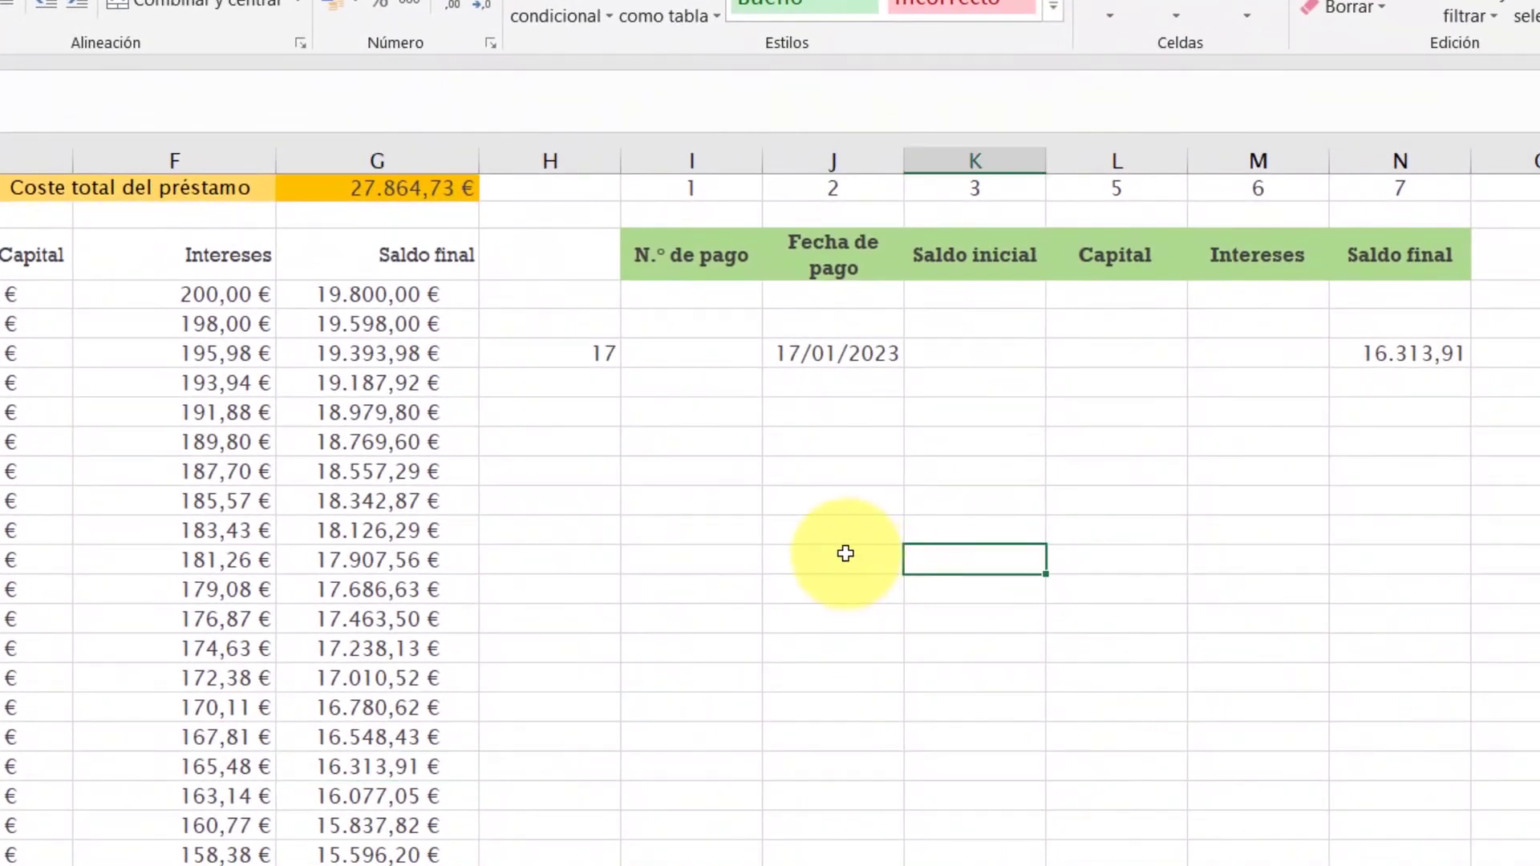